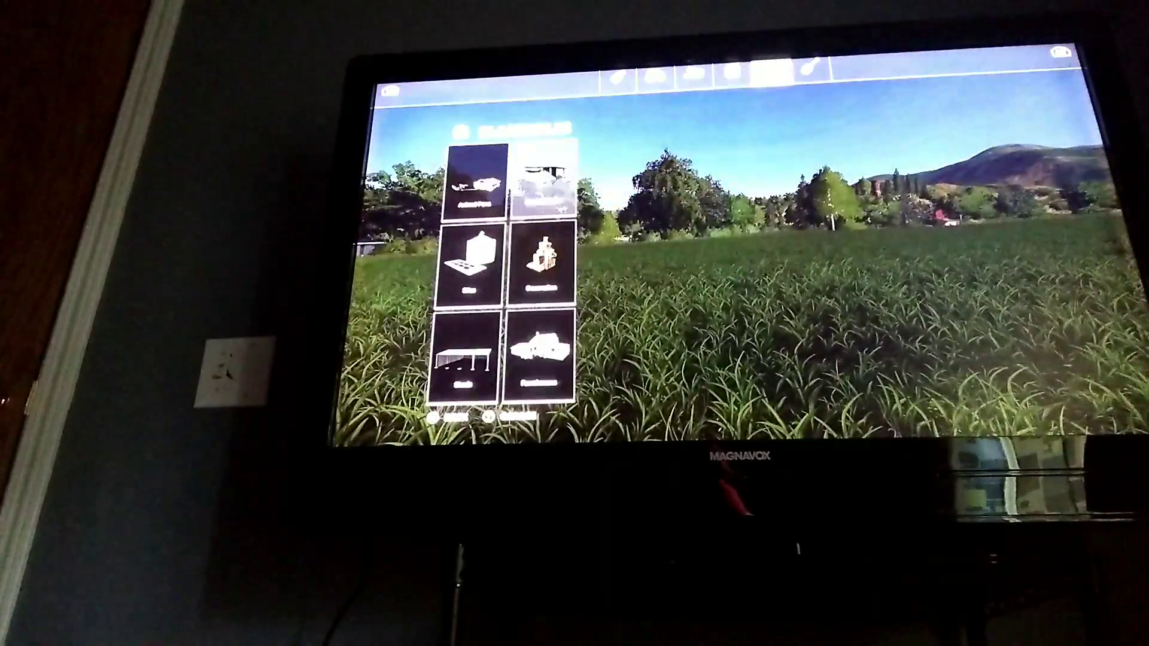
# Step: Look through the Sheds category, then switch to Brands and open the MF sheds
pyautogui.press('Return')
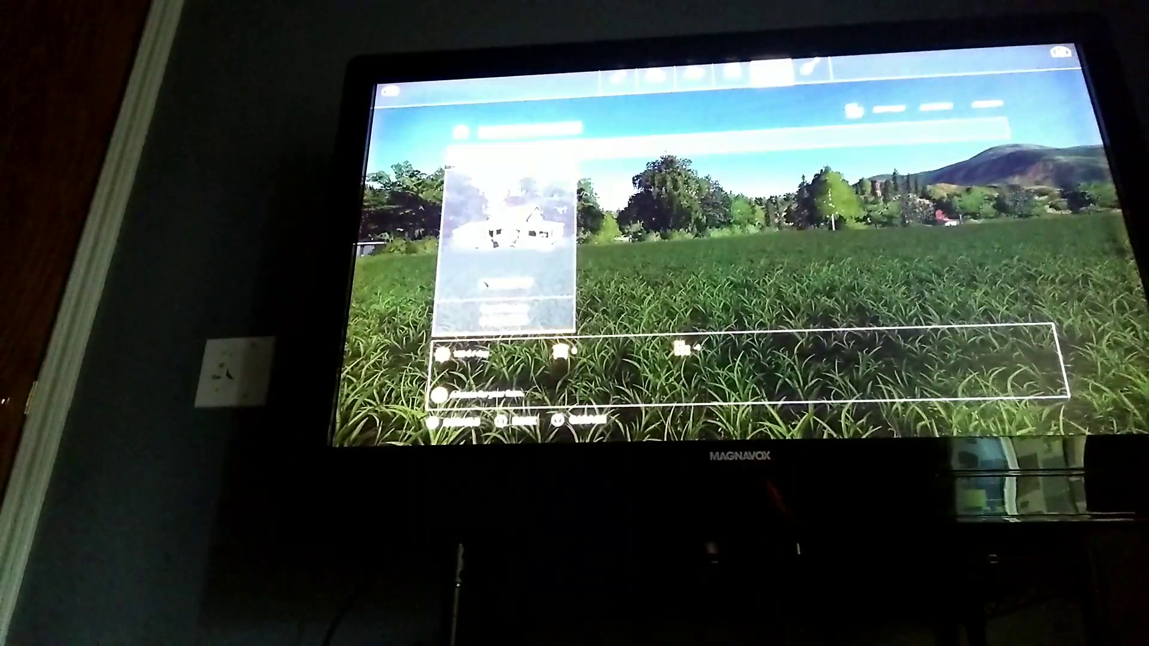
pyautogui.press('Escape')
pyautogui.press('Return')
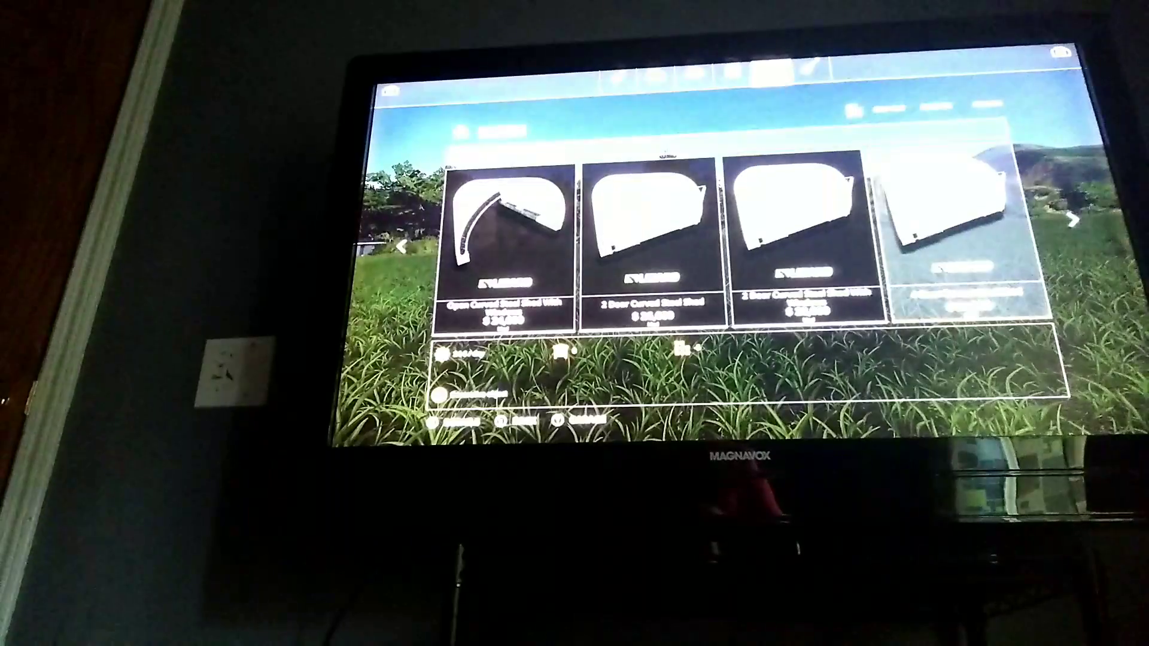
pyautogui.press('Left')
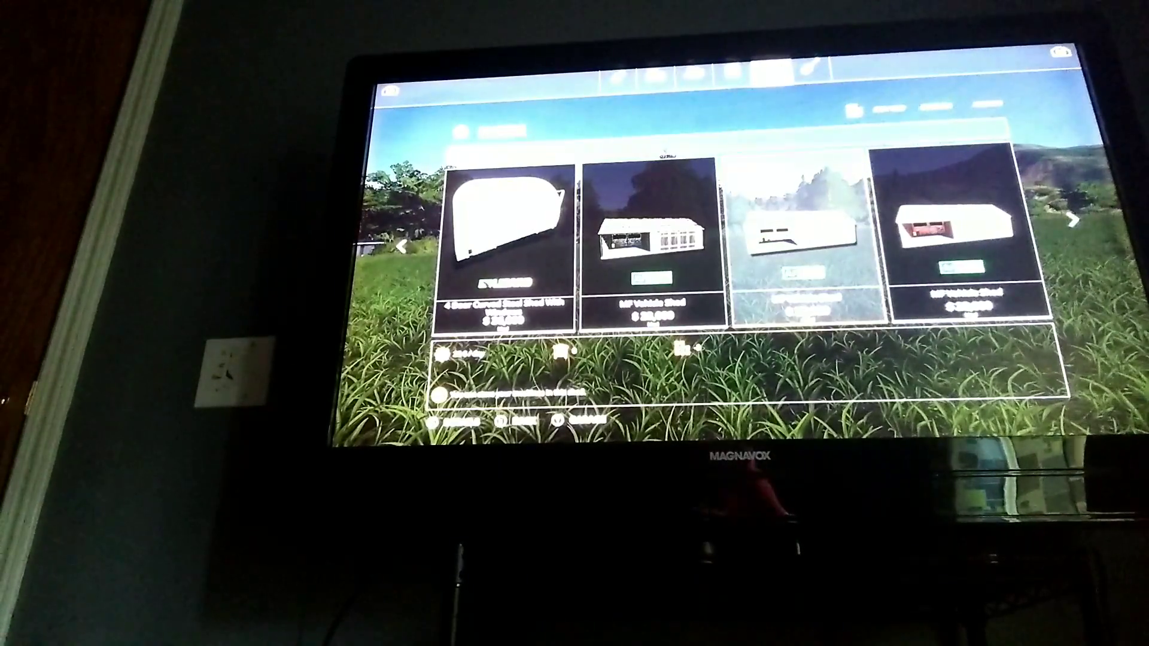
pyautogui.press('Escape')
pyautogui.press('q')
pyautogui.press('q')
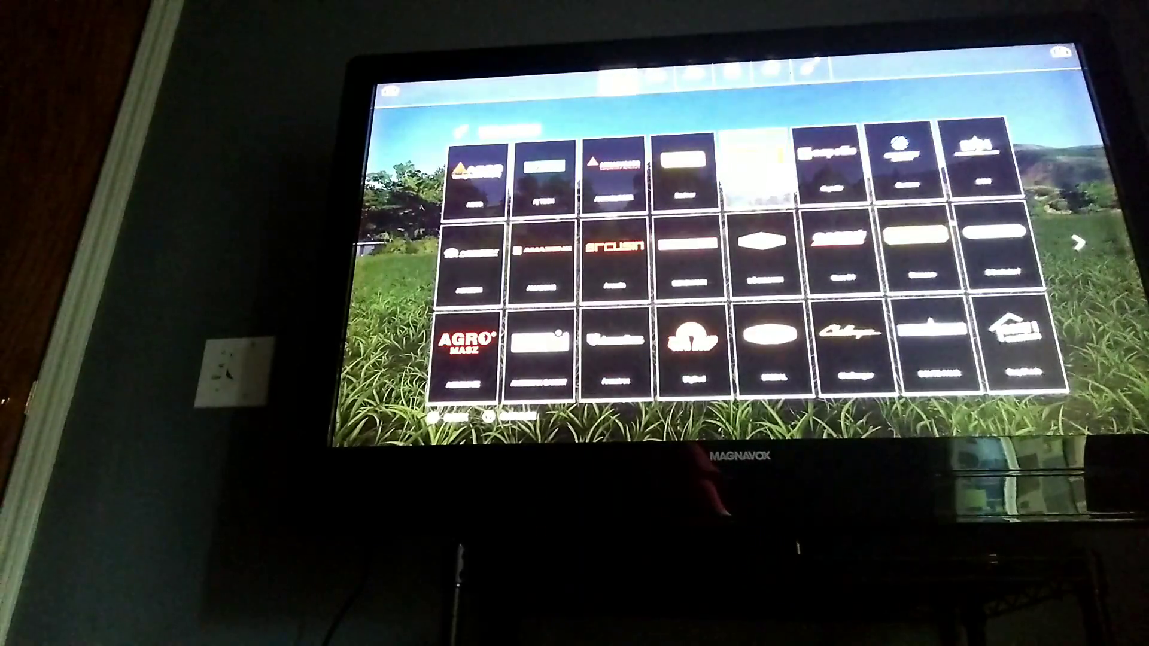
pyautogui.press('Left')
pyautogui.press('Left')
pyautogui.press('Left')
pyautogui.press('Return')
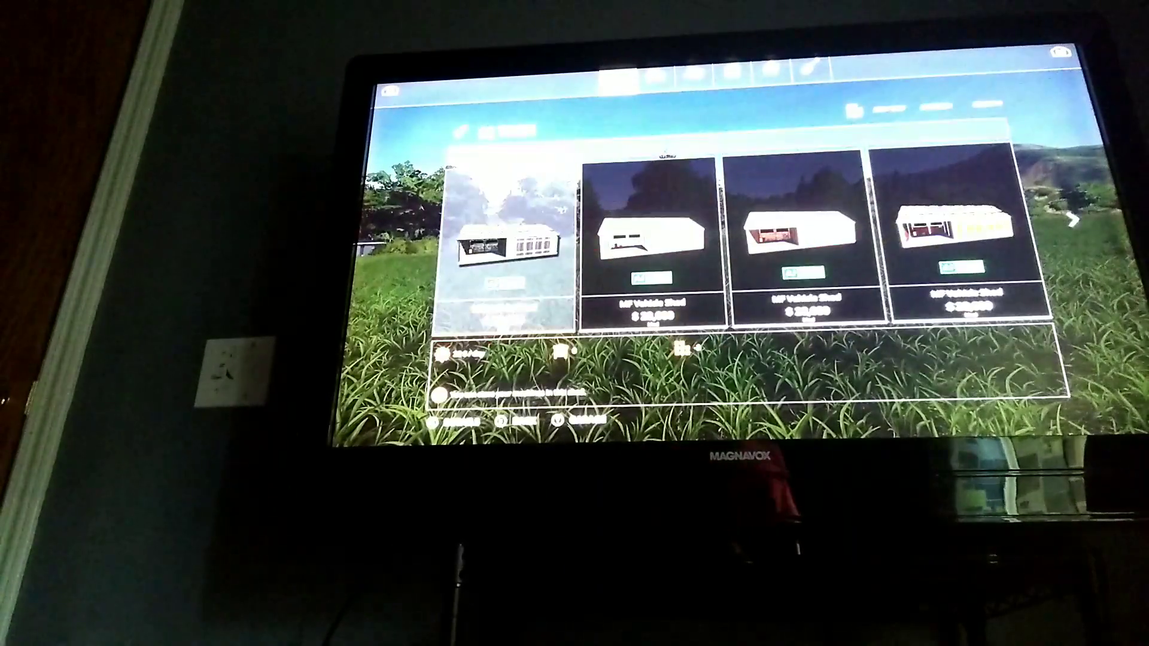
# Step: Choose an MF vehicle shed, buy it, and move its footprint to a valid spot
pyautogui.press('Right')
pyautogui.press('Left')
pyautogui.press('Right')
pyautogui.press('Right')
pyautogui.press('Right')
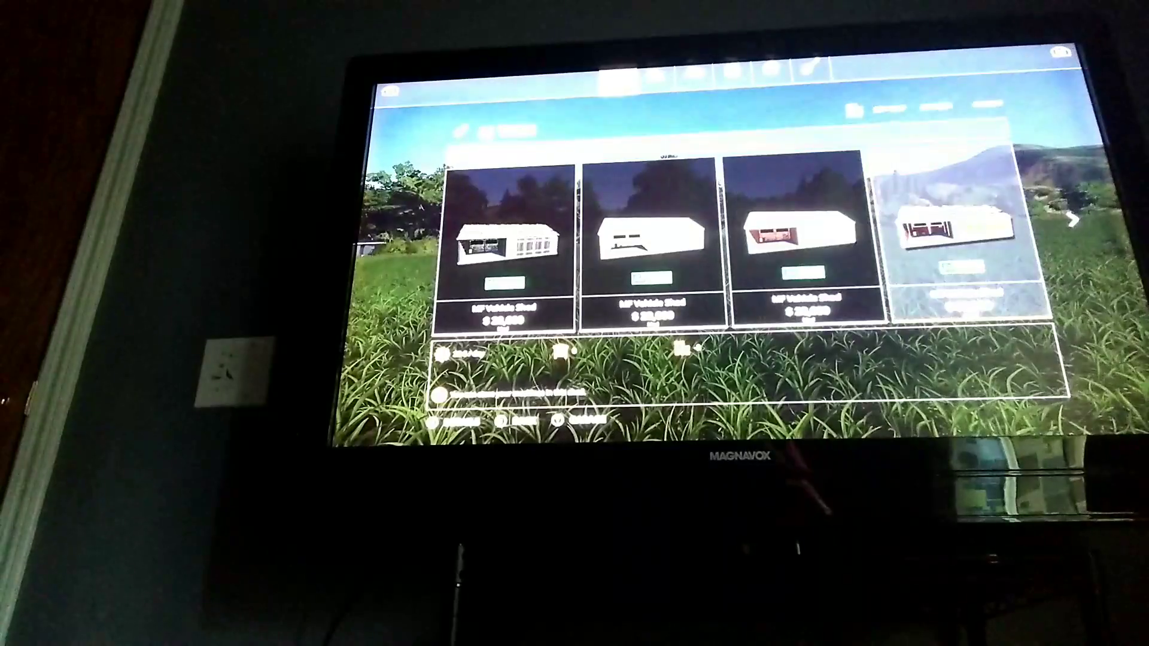
pyautogui.press('Right')
pyautogui.press('Right')
pyautogui.press('Left')
pyautogui.press('Left')
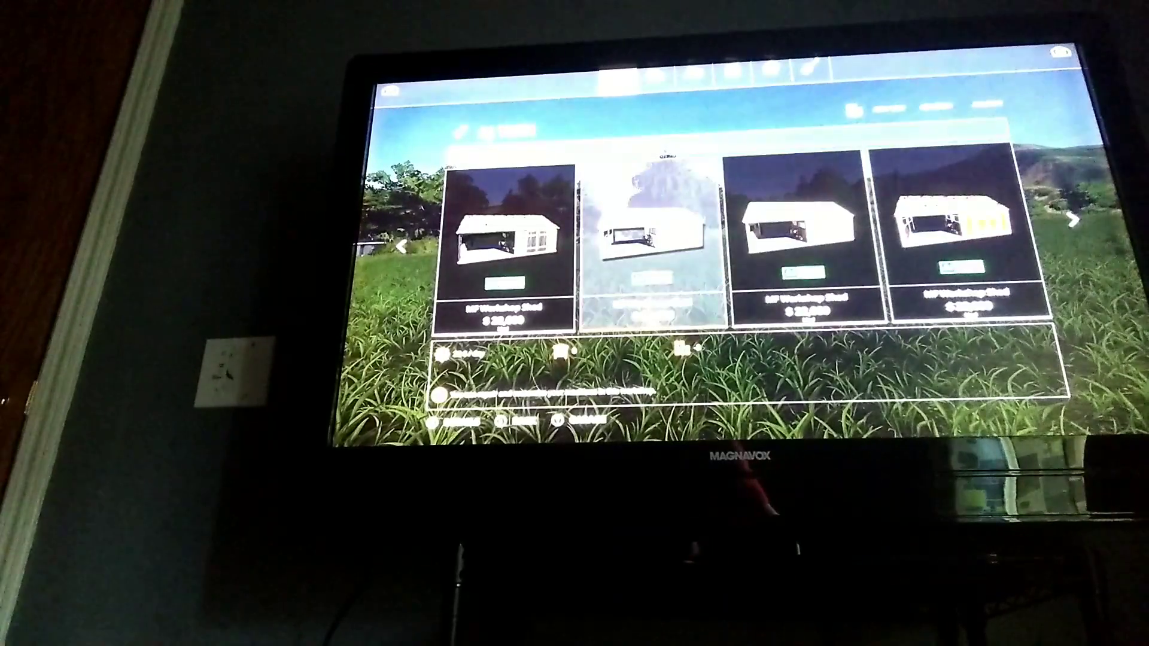
pyautogui.press('Left')
pyautogui.press('Left')
pyautogui.press('Right')
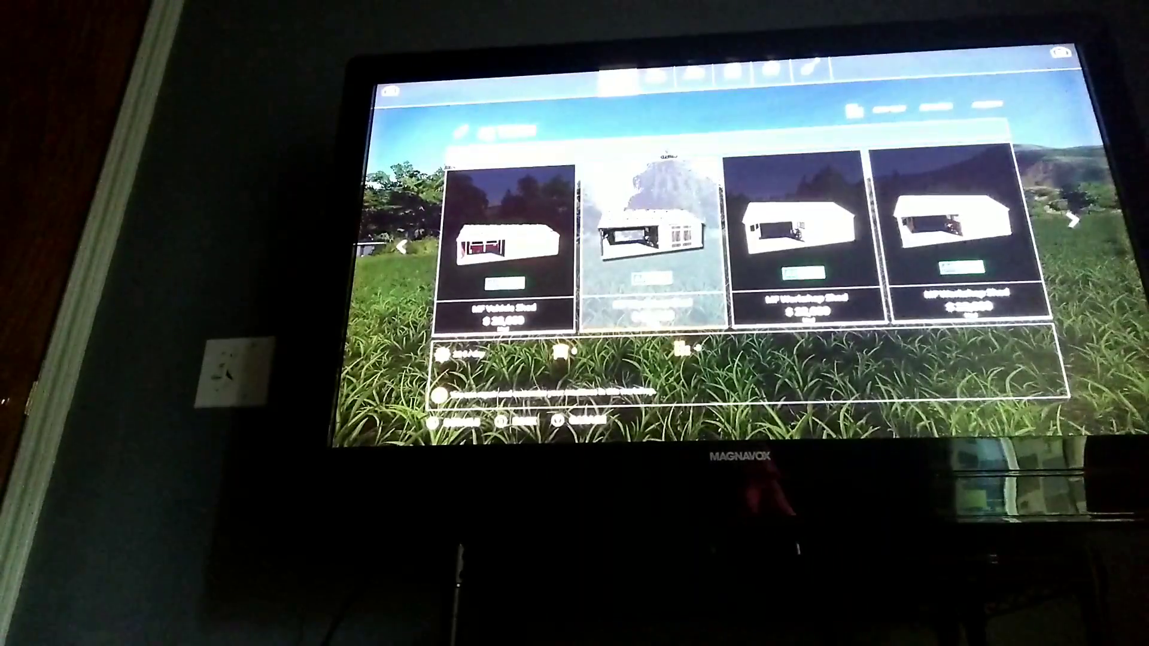
pyautogui.press('Return')
pyautogui.press('Right')
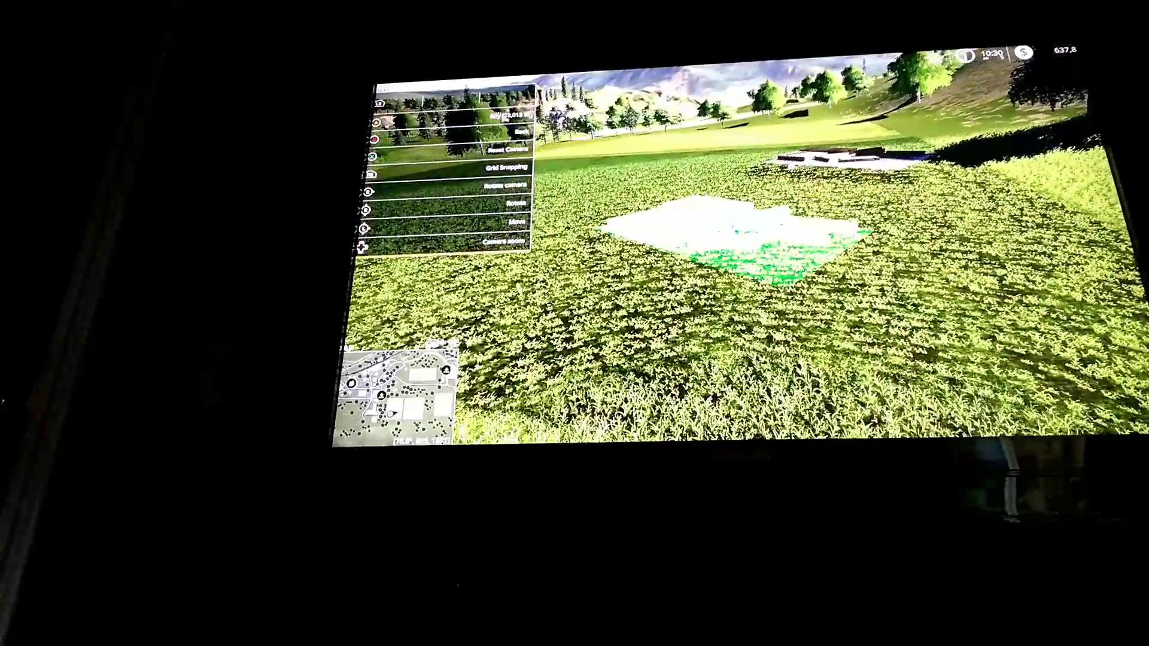
# Step: Leave building placement and return to the shop's brand grid
pyautogui.press('Escape')
pyautogui.press('Escape')
pyautogui.press('Escape')
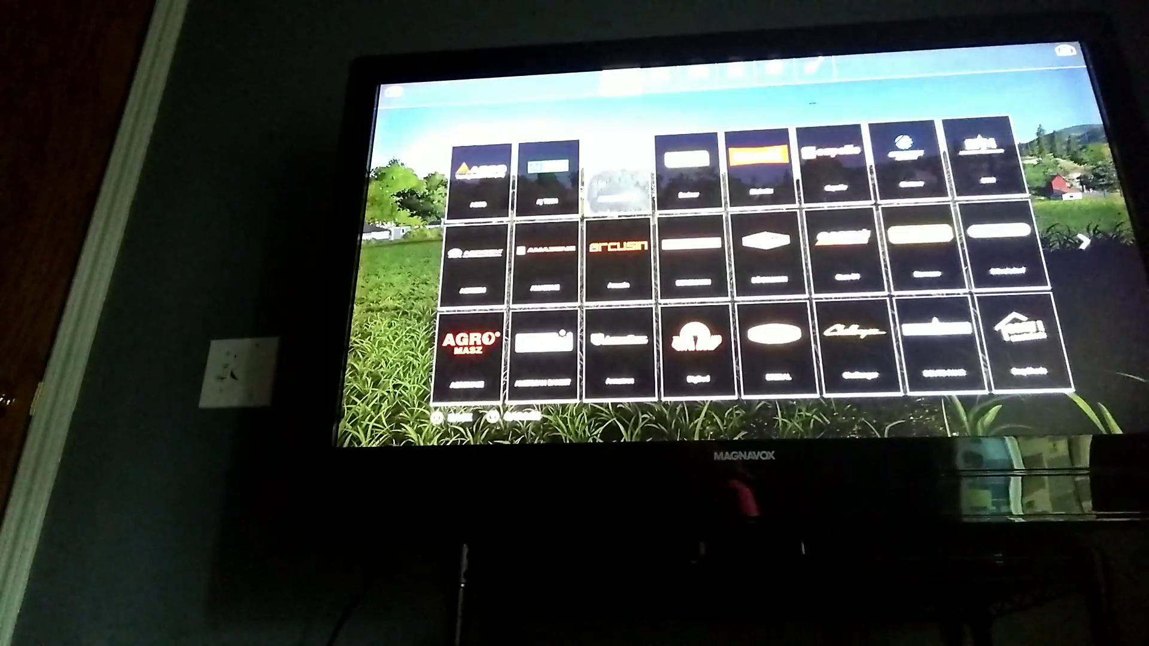
# Step: Browse the shop's vehicle categories and the equipment category grid
pyautogui.press('e')
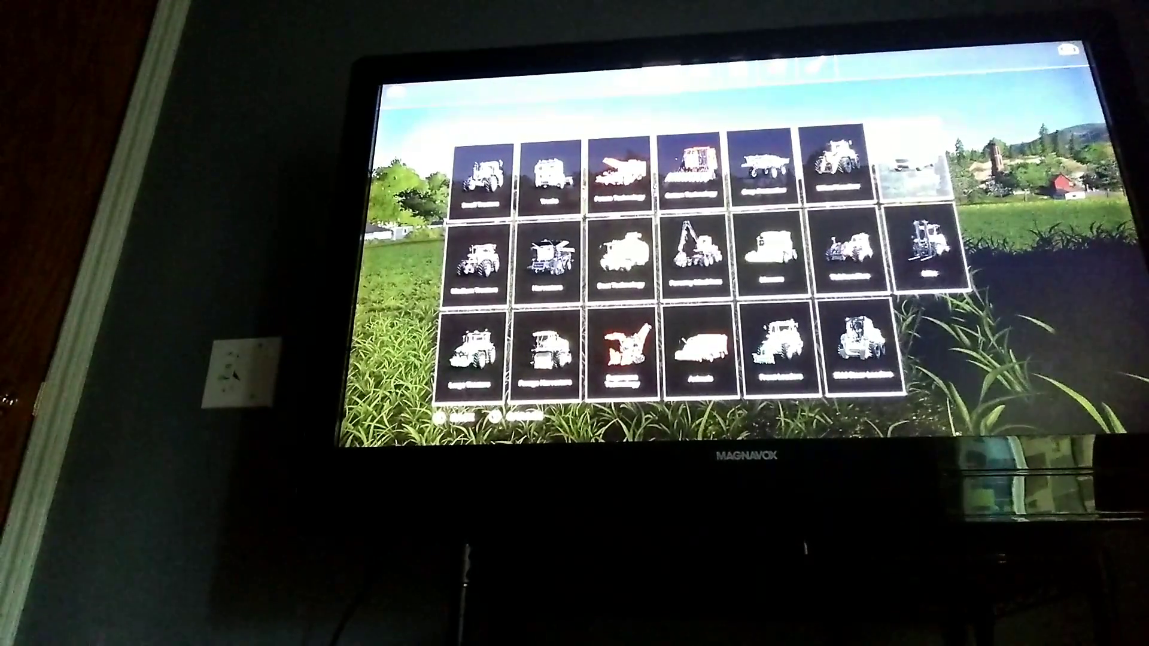
pyautogui.press('Left')
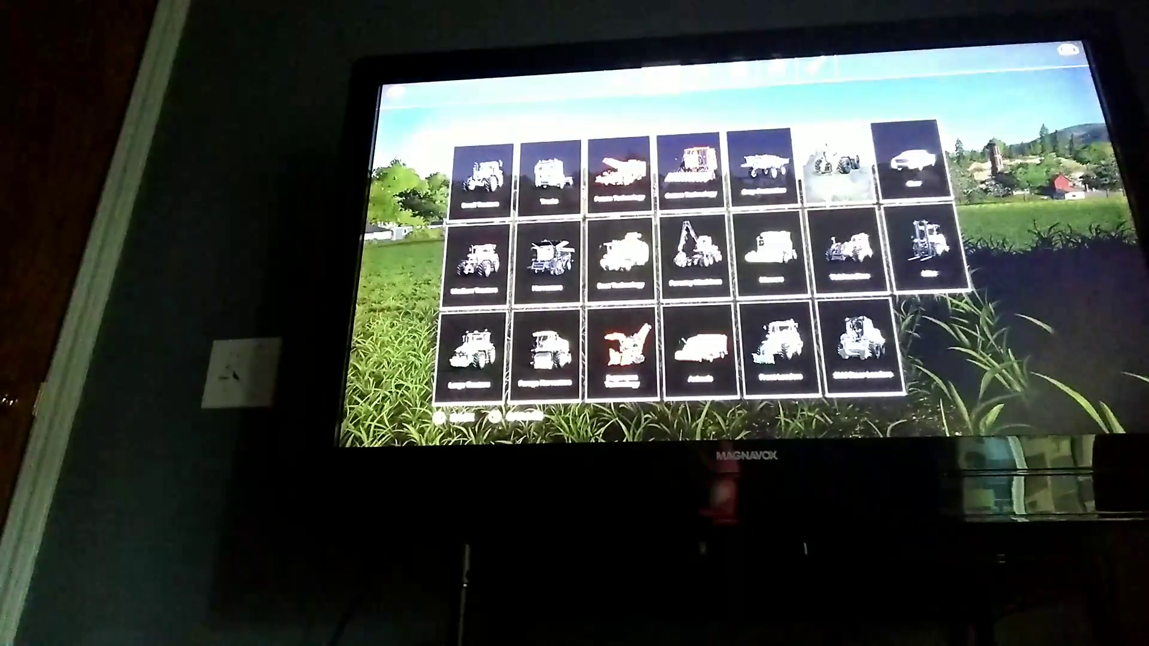
pyautogui.press('Return')
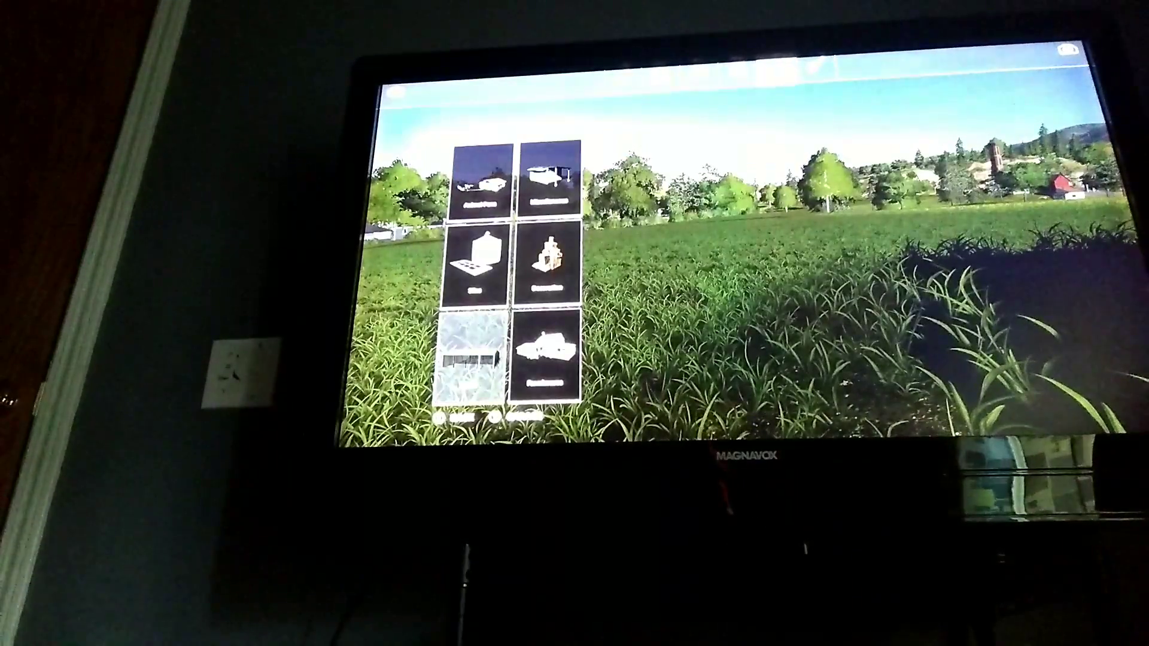
pyautogui.press('Return')
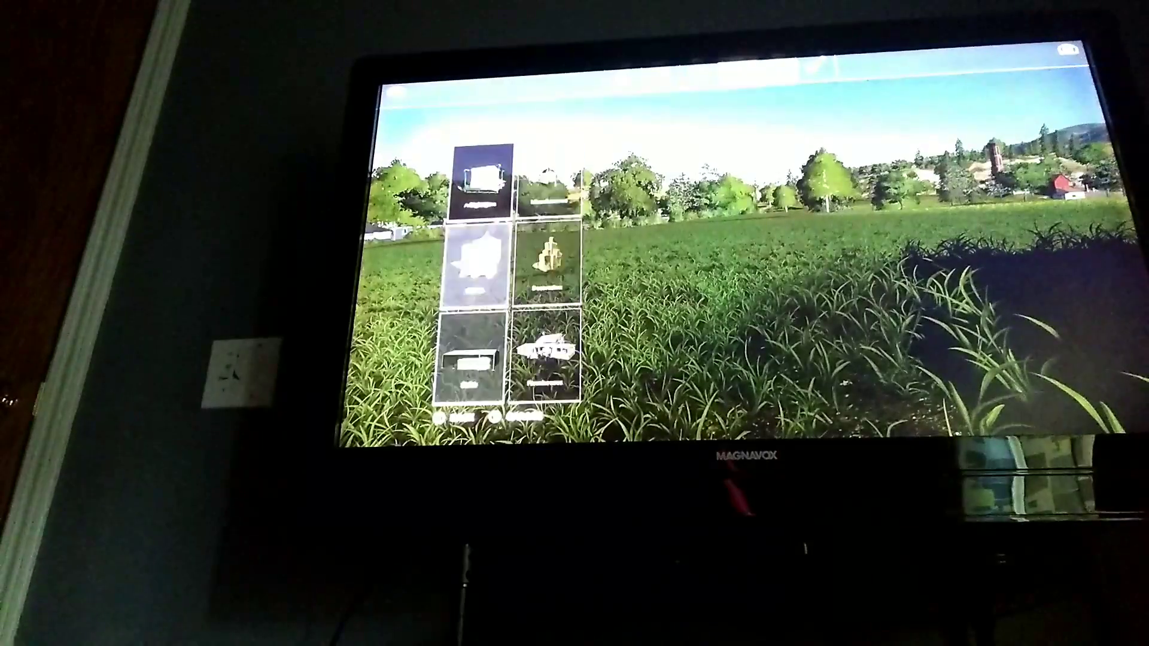
pyautogui.press('Return')
pyautogui.press('Escape')
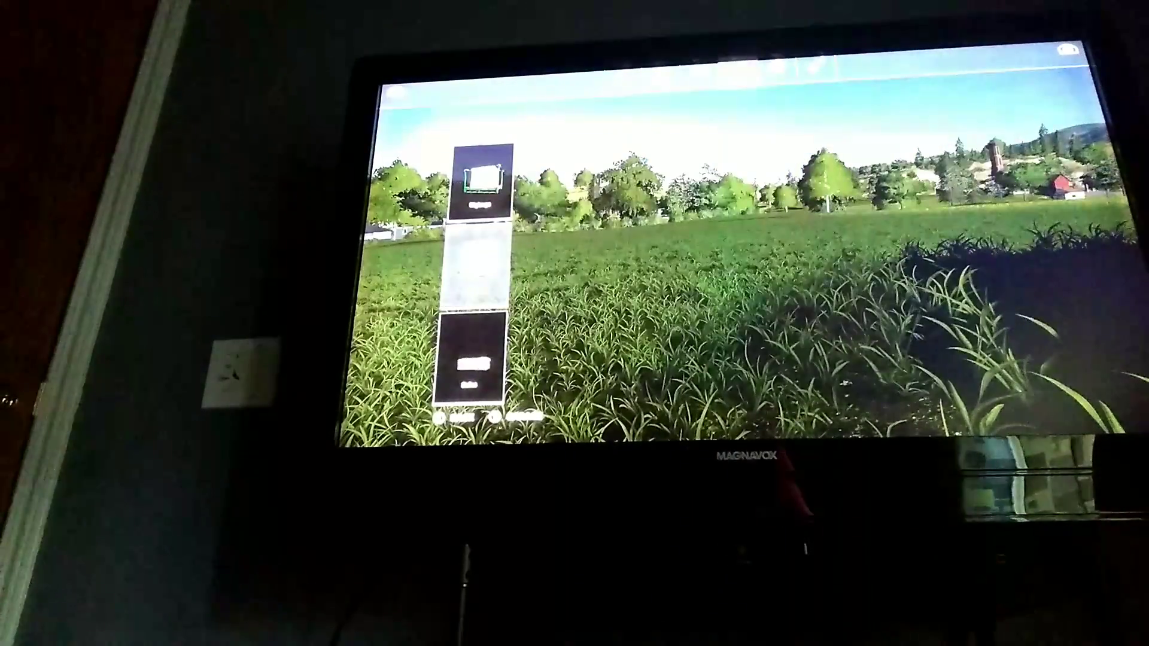
pyautogui.press('Return')
pyautogui.press('Escape')
pyautogui.press('Return')
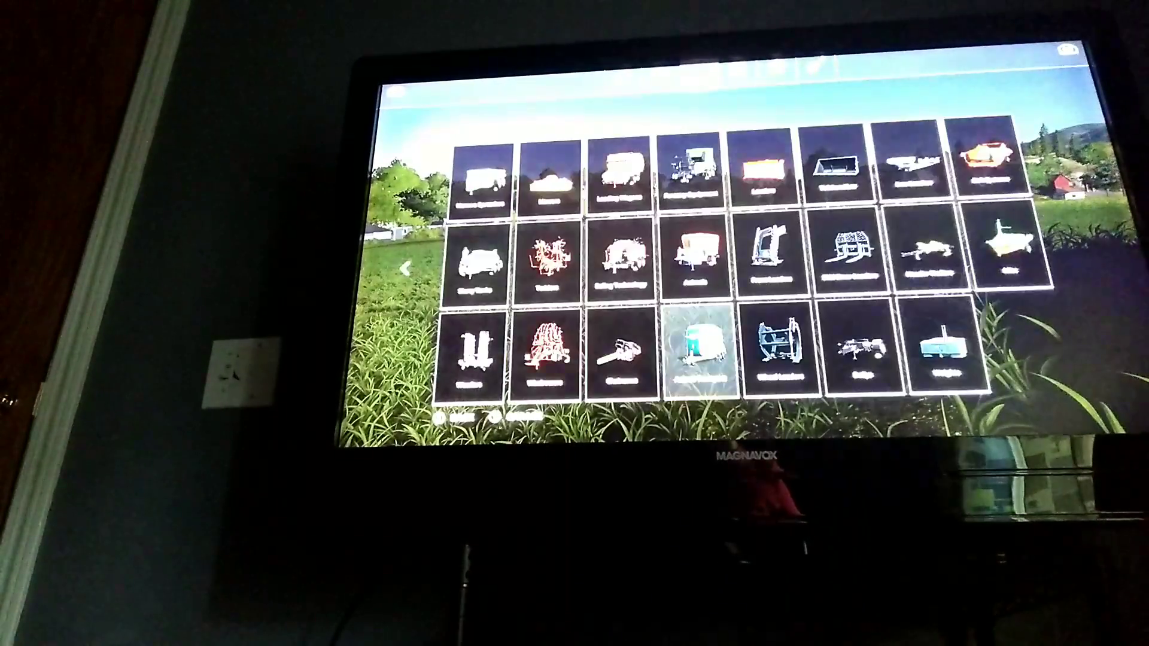
# Step: Move between vehicle and building categories until the MF vehicle shed row appears
pyautogui.press('q')
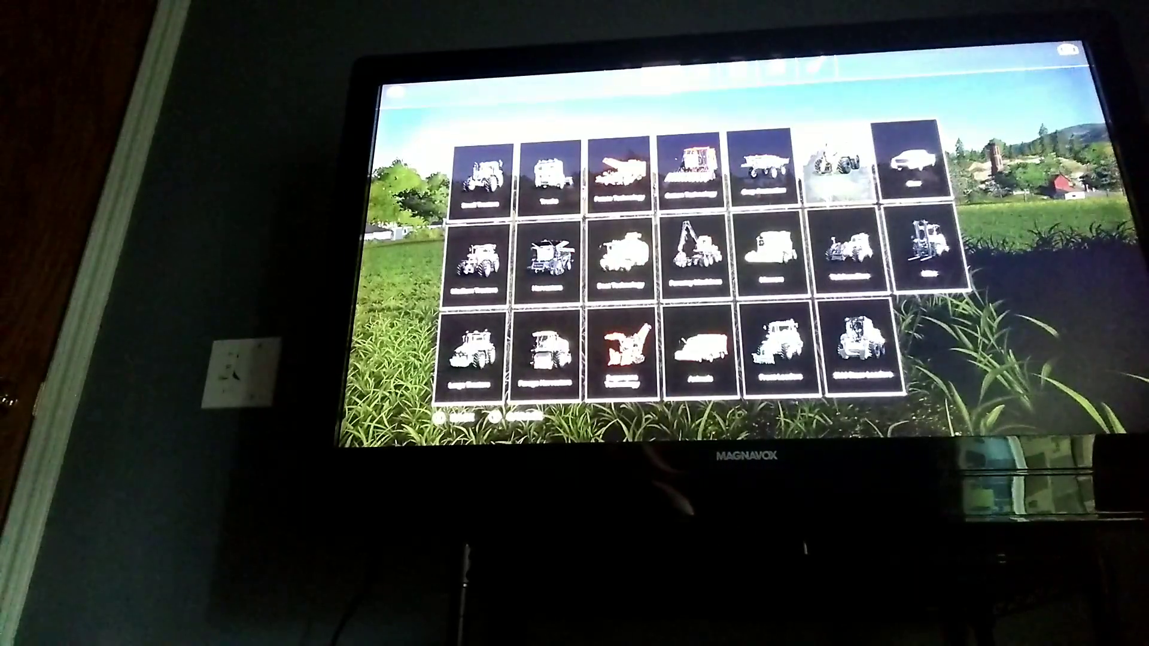
pyautogui.press('Escape')
pyautogui.press('Return')
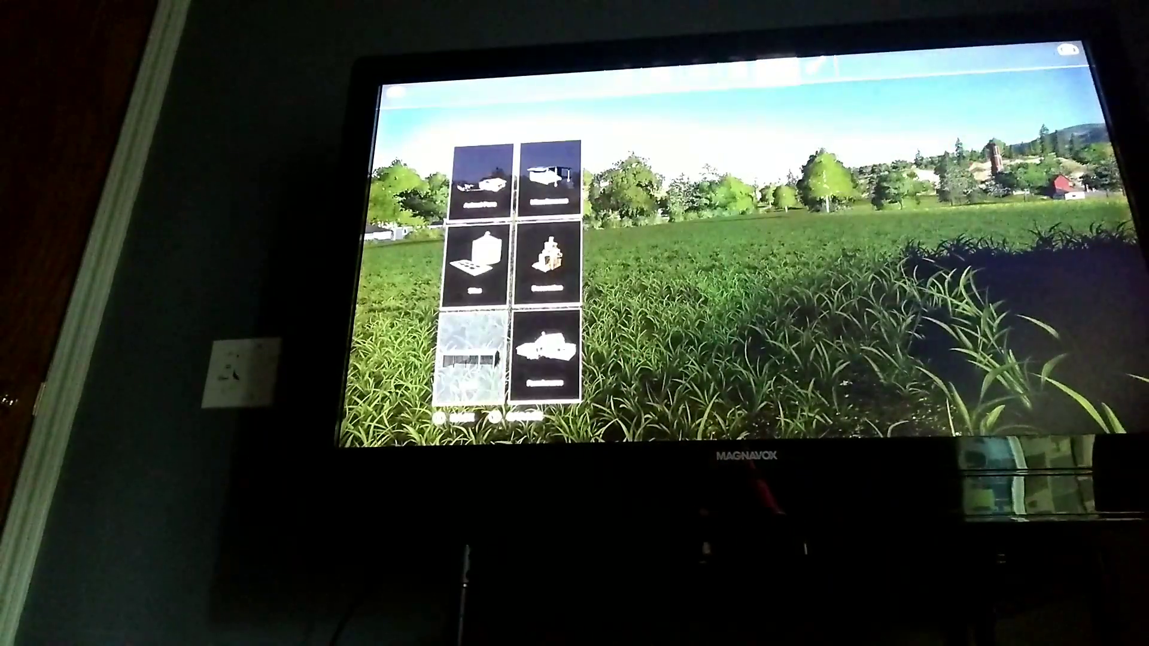
pyautogui.press('Escape')
pyautogui.press('Return')
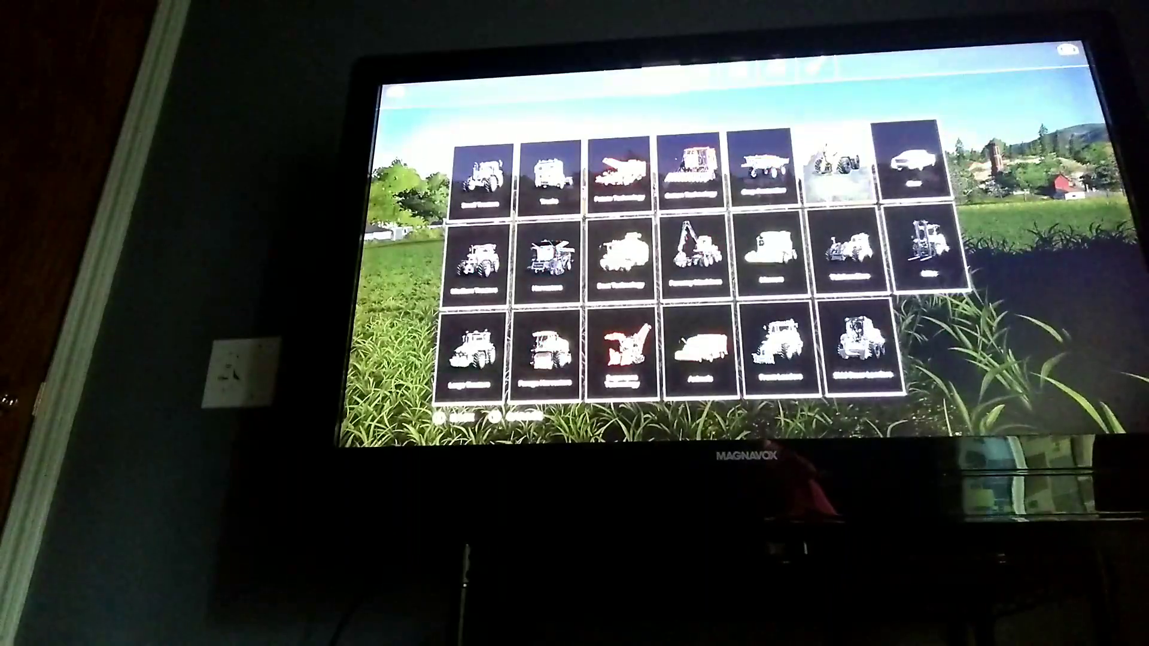
pyautogui.press('q')
pyautogui.press('q')
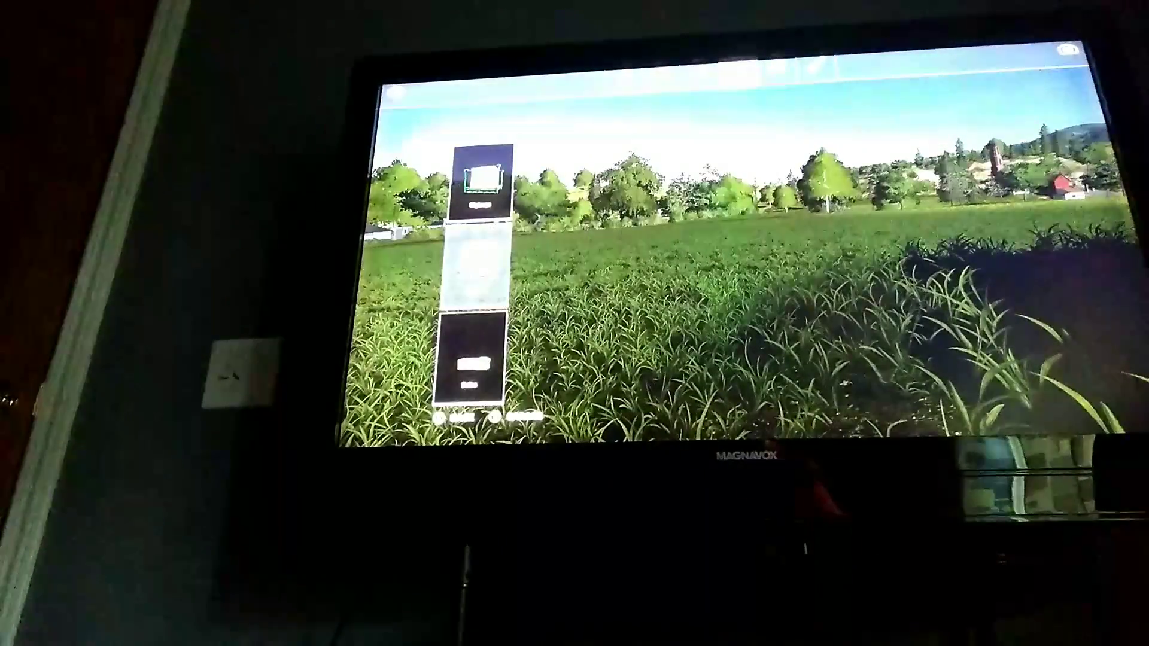
pyautogui.press('Escape')
pyautogui.press('p')
pyautogui.press('q')
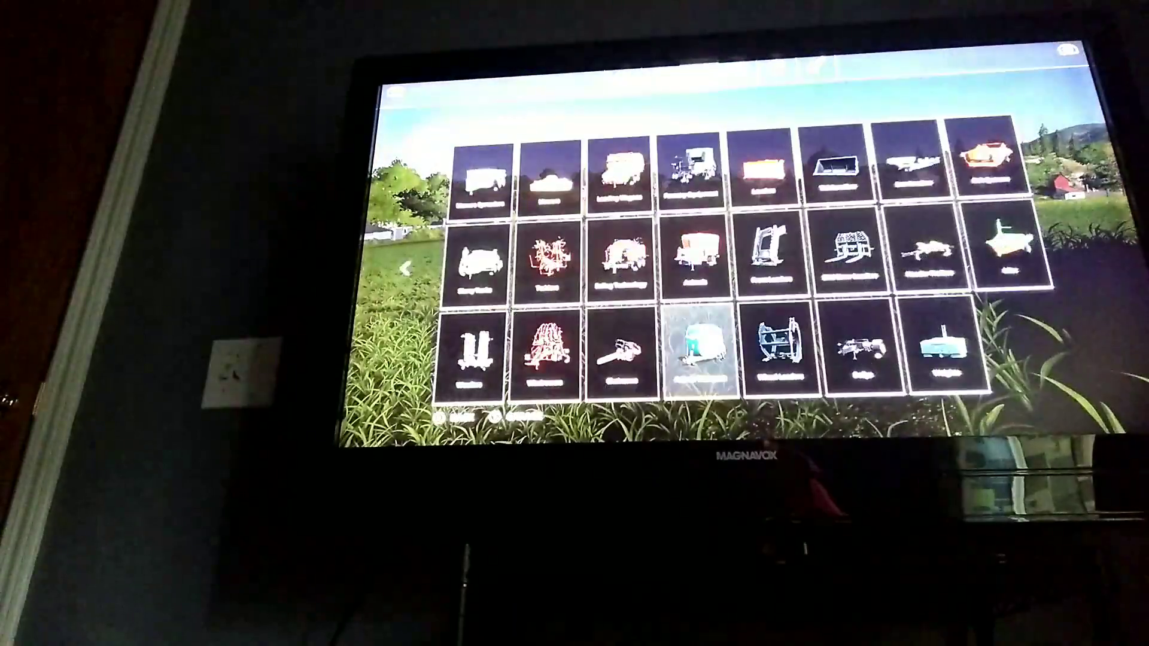
pyautogui.press('q')
# Step: Buy the first MF vehicle shed, place it on the field, and walk toward the road
pyautogui.press('Return')
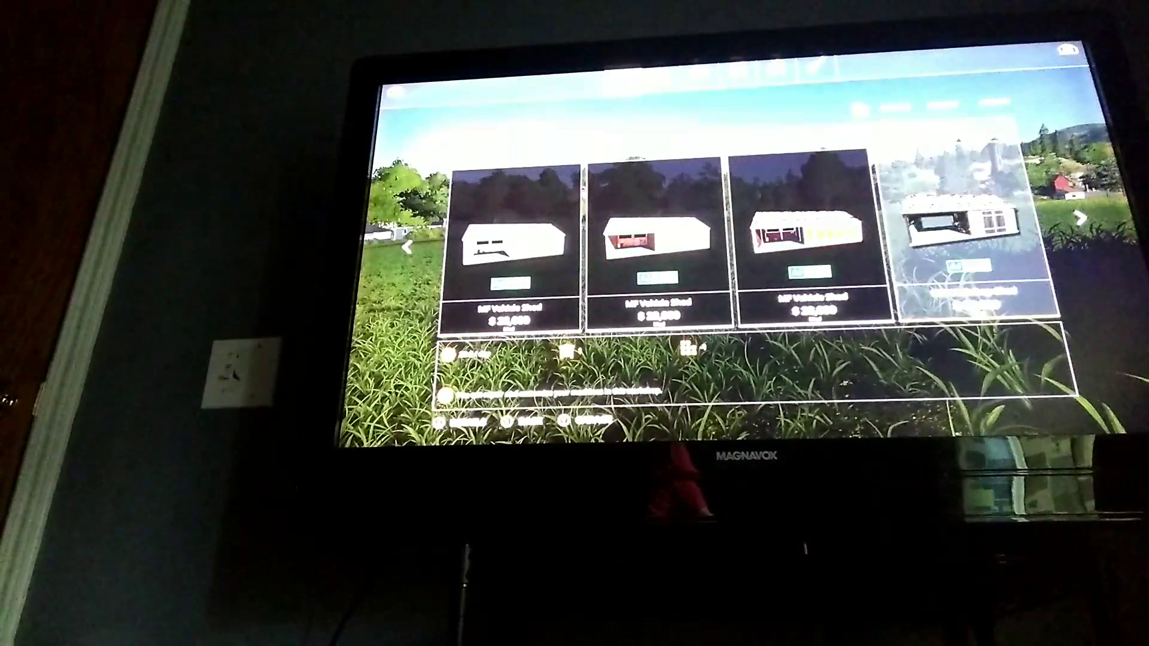
pyautogui.press('Left')
pyautogui.press('Left')
pyautogui.press('Left')
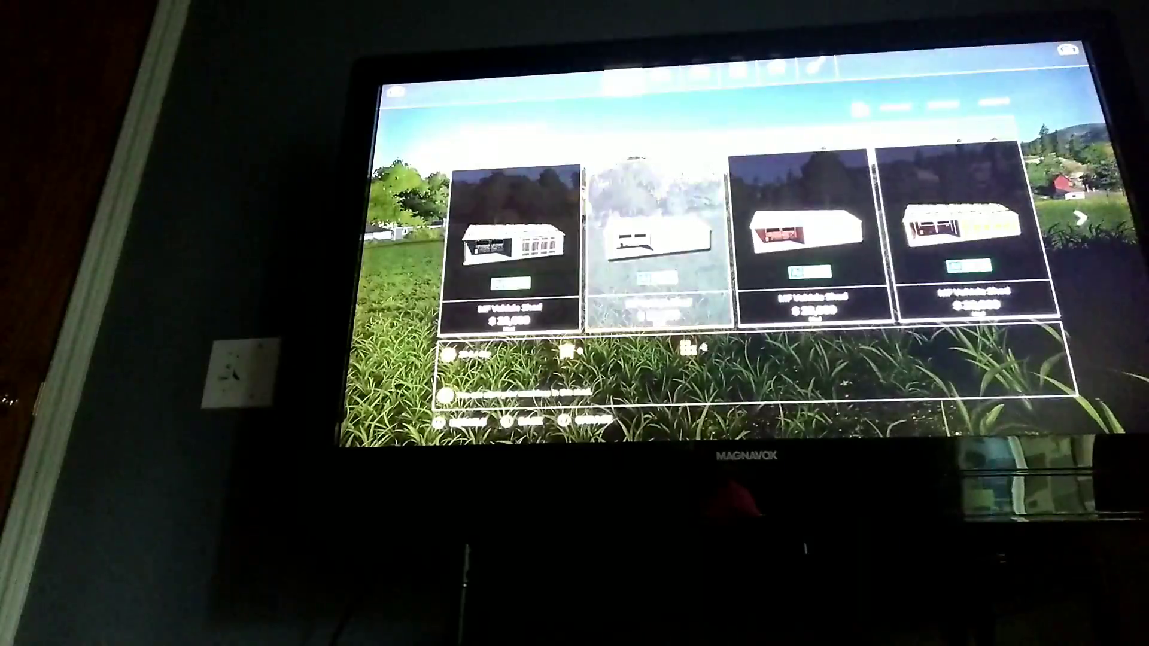
pyautogui.press('Return')
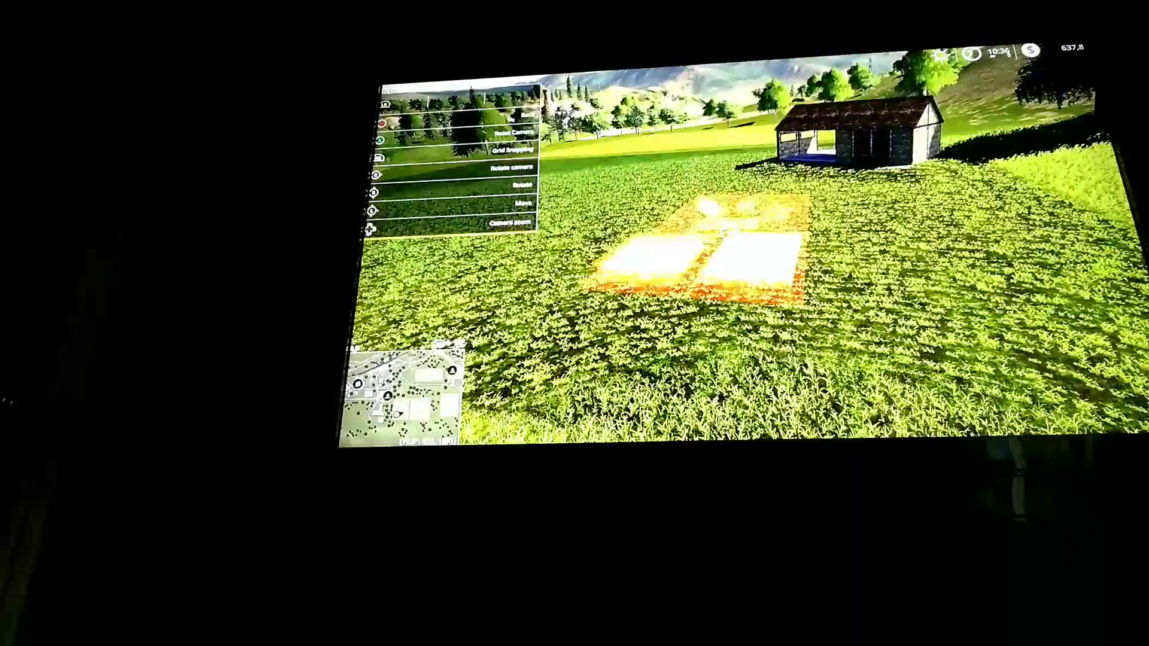
pyautogui.press('Right')
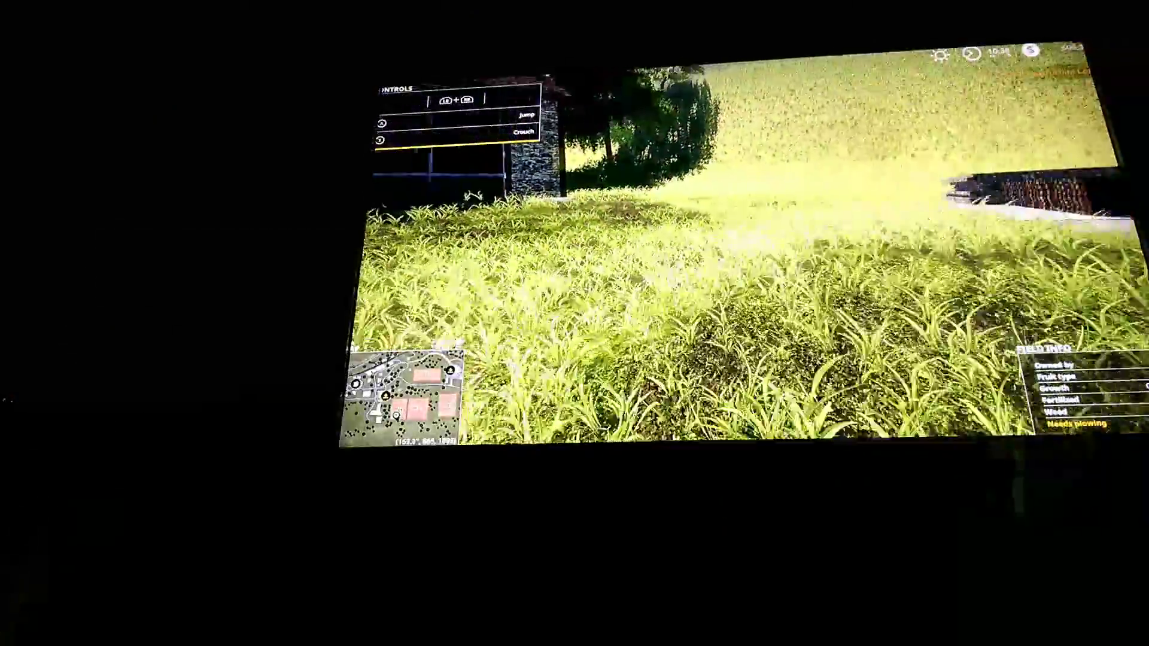
pyautogui.press('w')
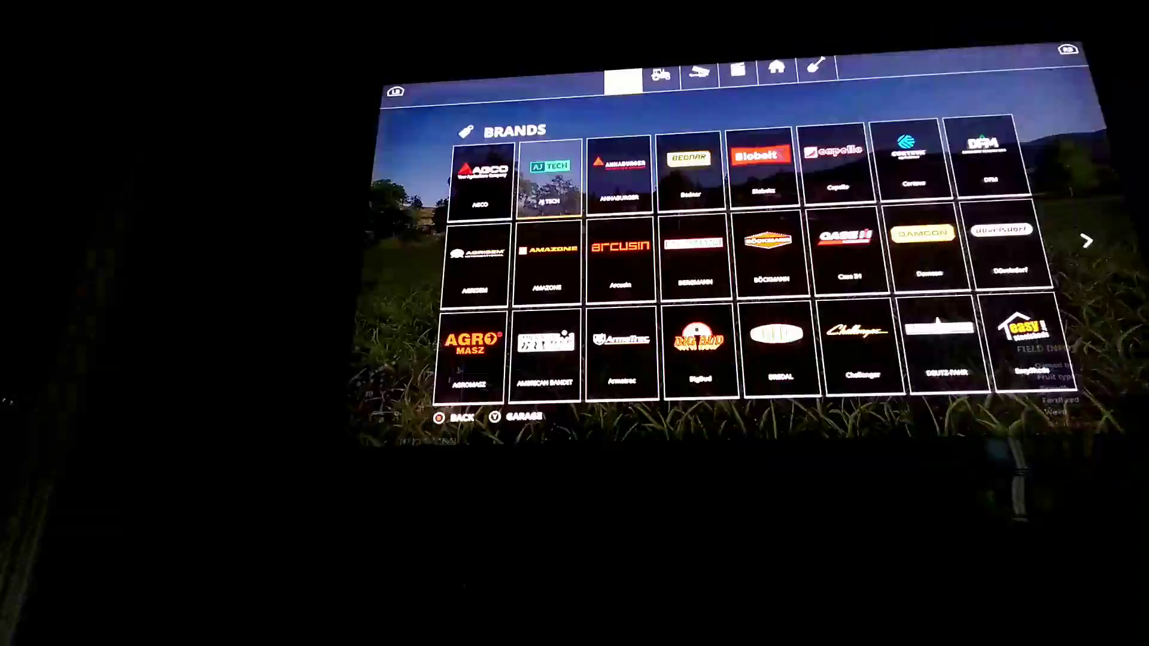
# Step: Move between the shop's brand page and the vehicle category pages
pyautogui.press('q')
pyautogui.press('e')
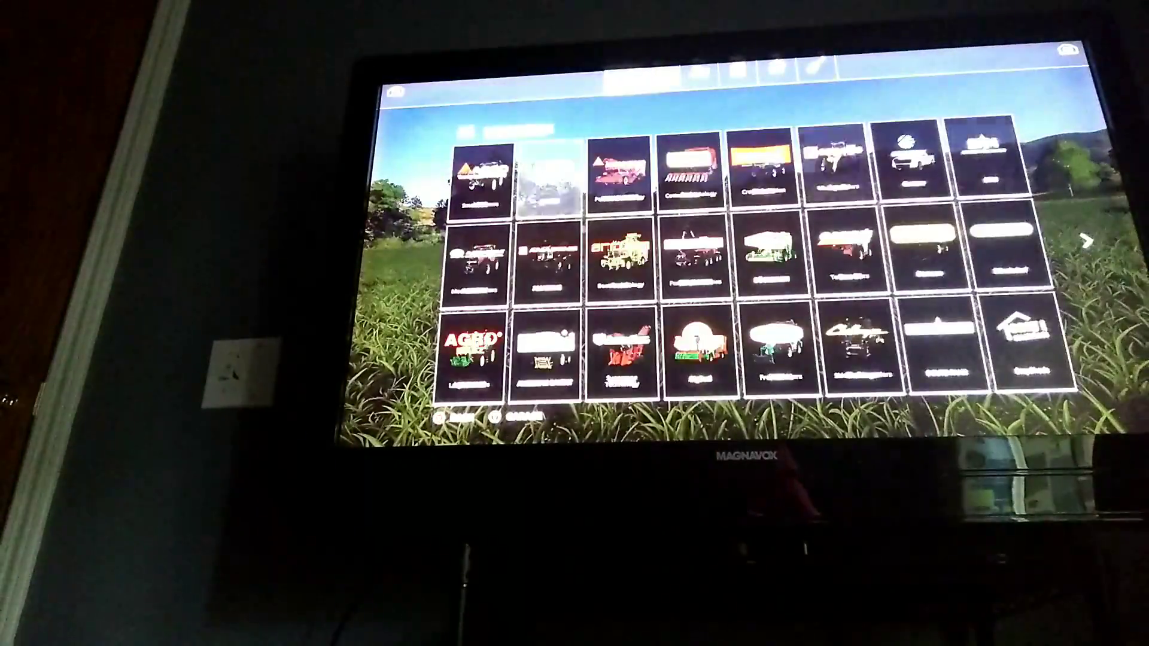
pyautogui.press('e')
pyautogui.press('e')
pyautogui.press('q')
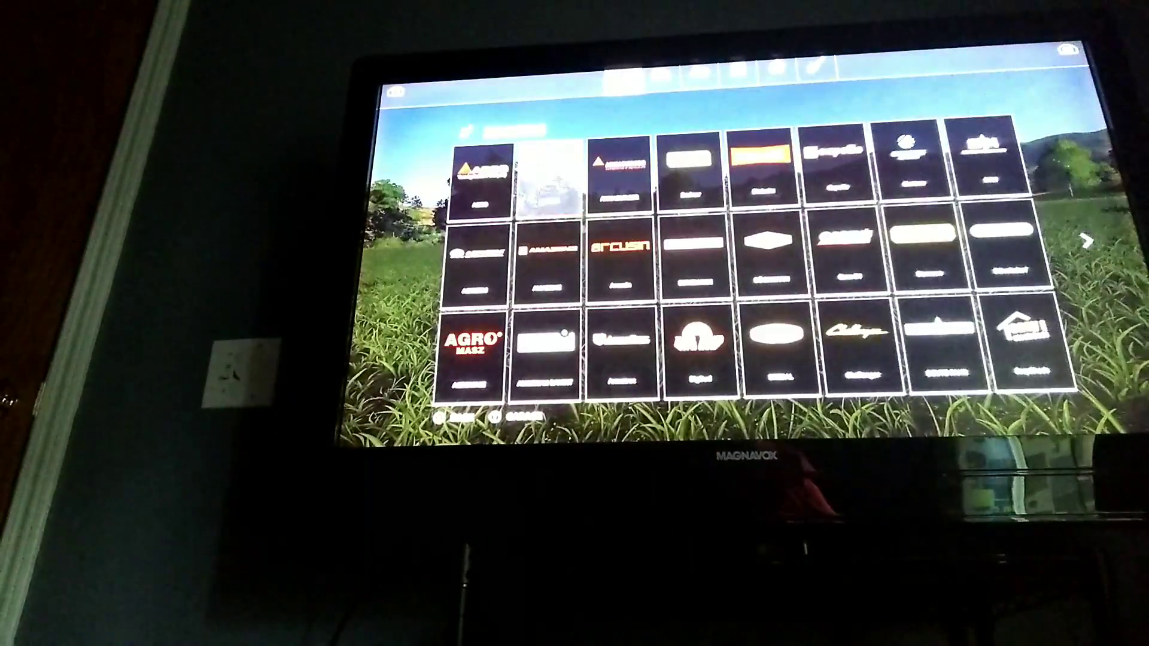
# Step: Step along the shed list to the workshop sheds, then leave placement
pyautogui.press('Right')
pyautogui.press('Right')
pyautogui.press('Right')
pyautogui.press('Right')
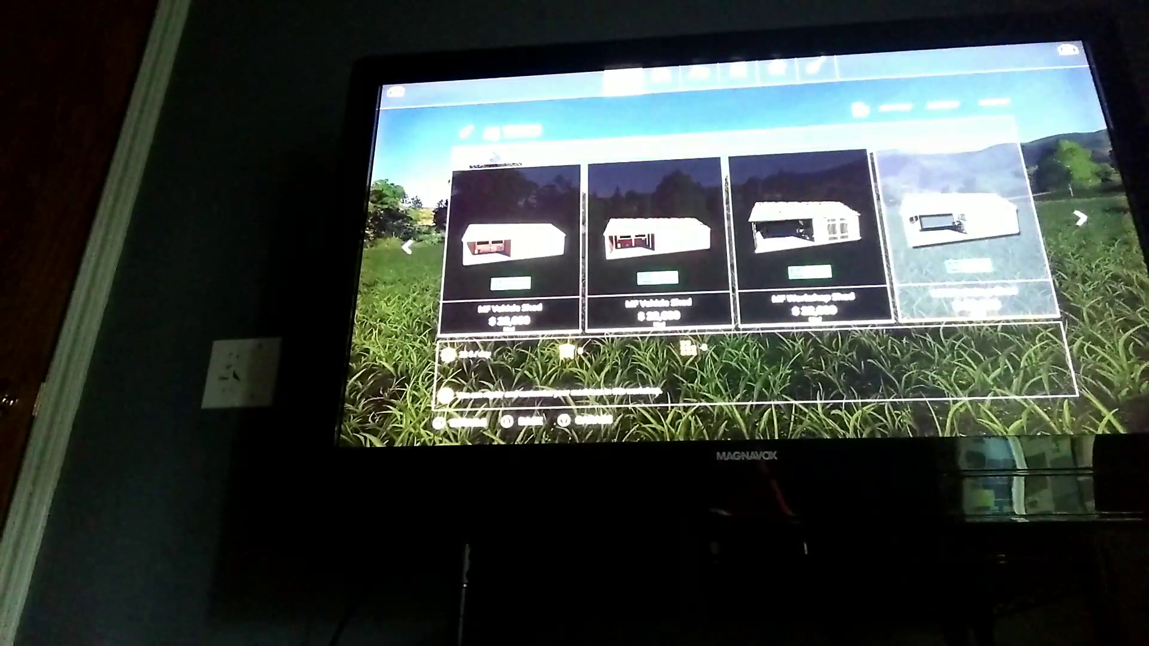
pyautogui.press('Left')
pyautogui.press('Right')
pyautogui.press('Right')
pyautogui.press('Right')
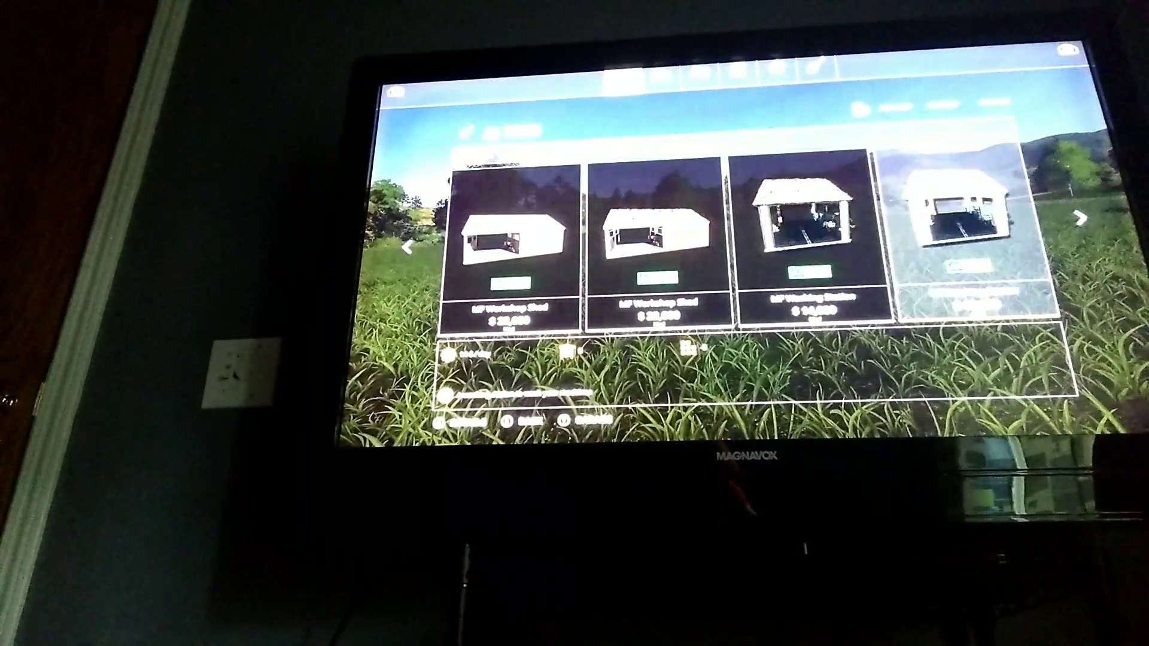
pyautogui.press('Right')
pyautogui.press('Right')
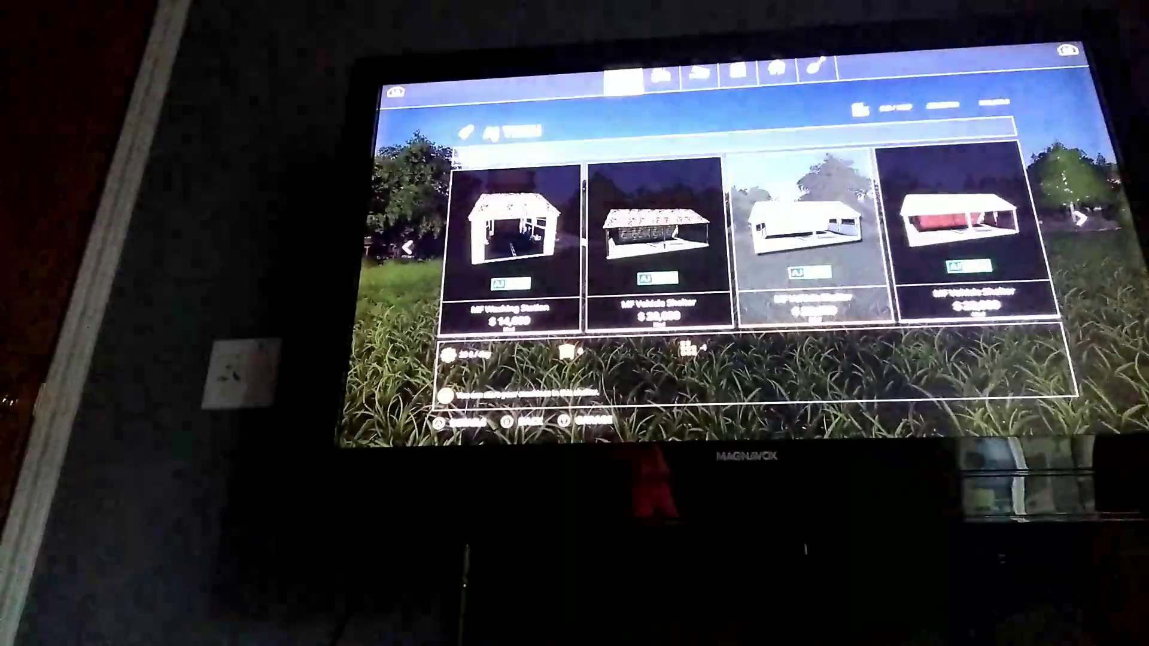
pyautogui.press('Escape')
# Step: Open the Sheds list and browse the curved steel sheds, ending on the fourth one
pyautogui.press('Tab')
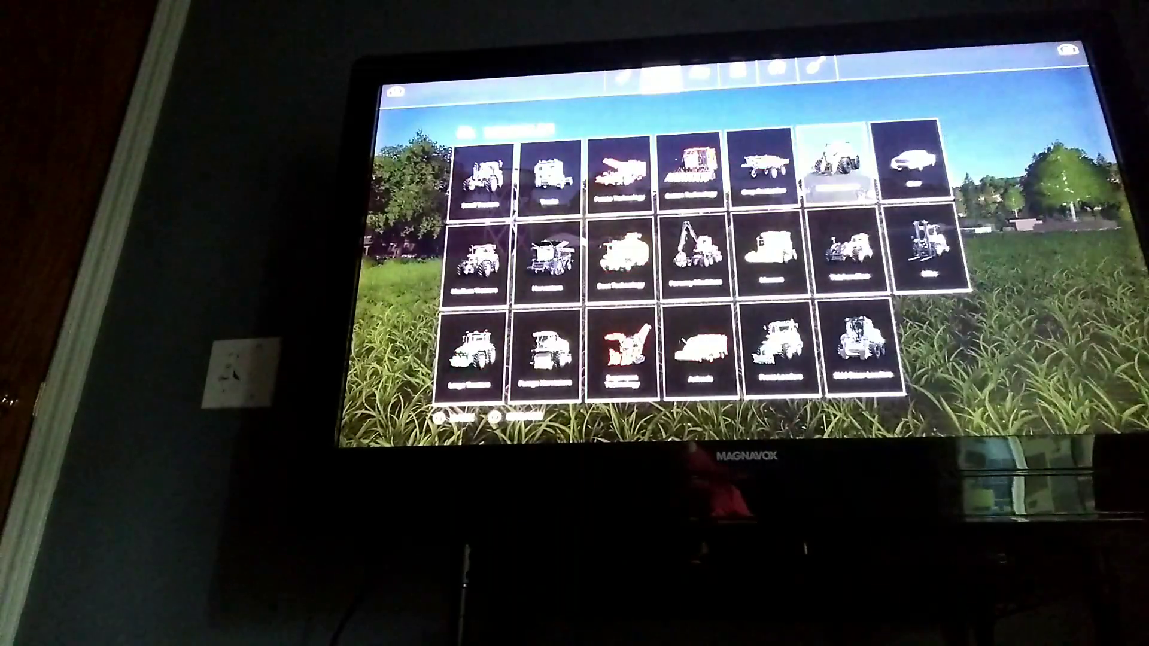
pyautogui.press('Tab')
pyautogui.press('Tab')
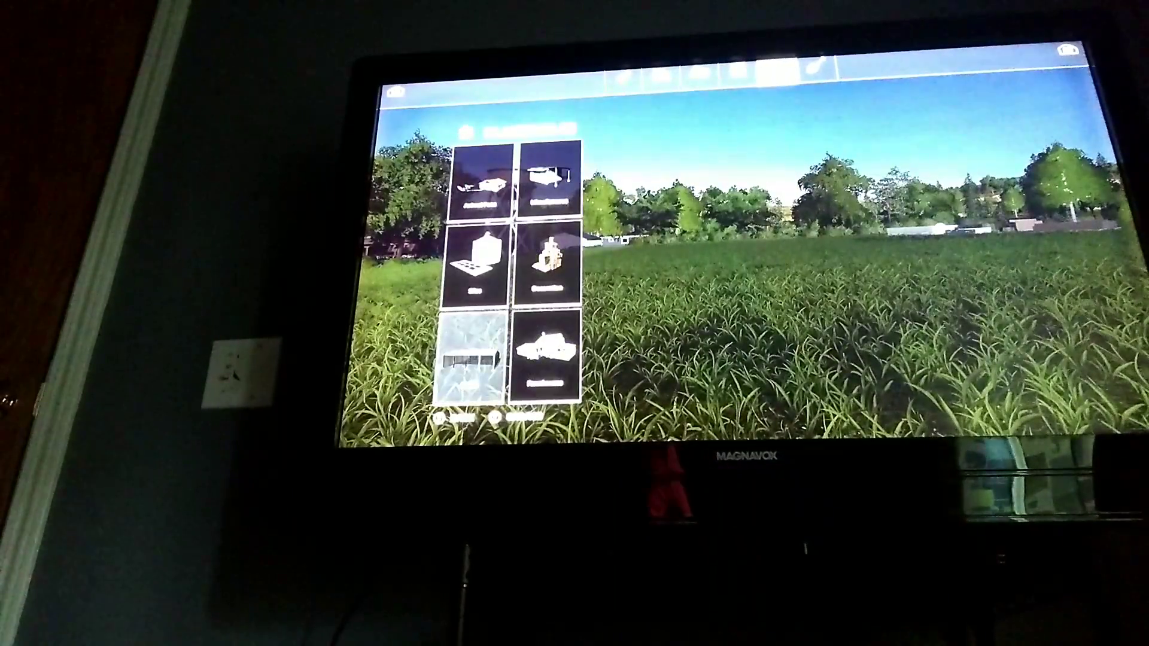
pyautogui.press('Return')
pyautogui.press('Right')
pyautogui.press('Right')
pyautogui.press('Right')
pyautogui.press('Right')
pyautogui.press('Right')
pyautogui.press('Right')
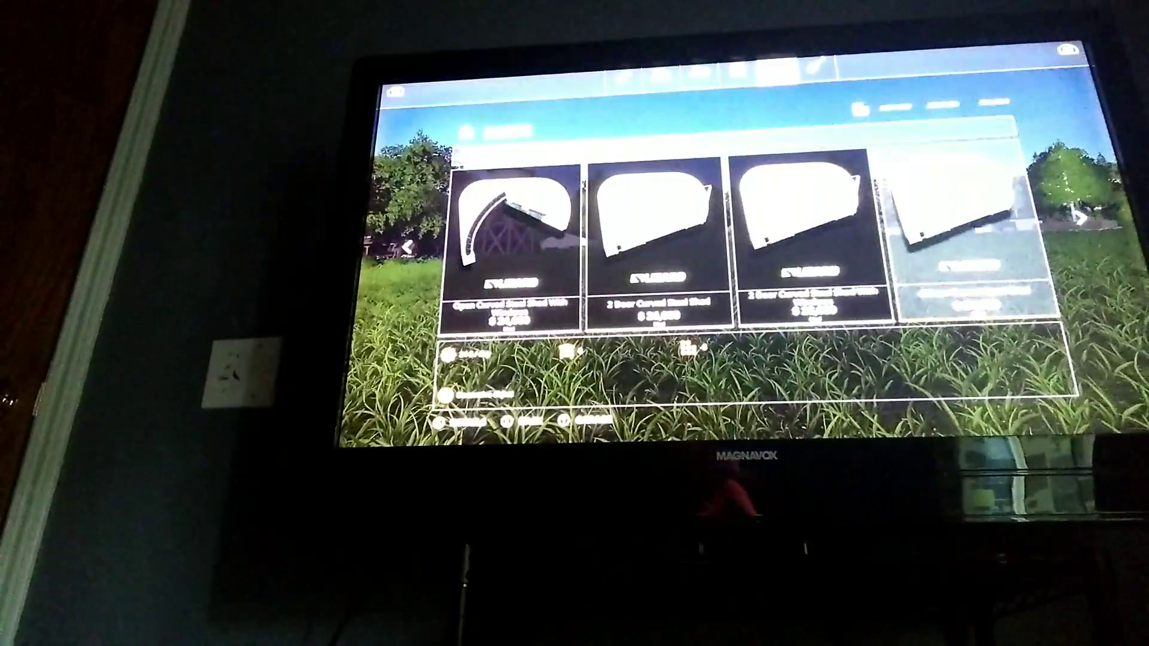
pyautogui.press('Right')
pyautogui.press('Return')
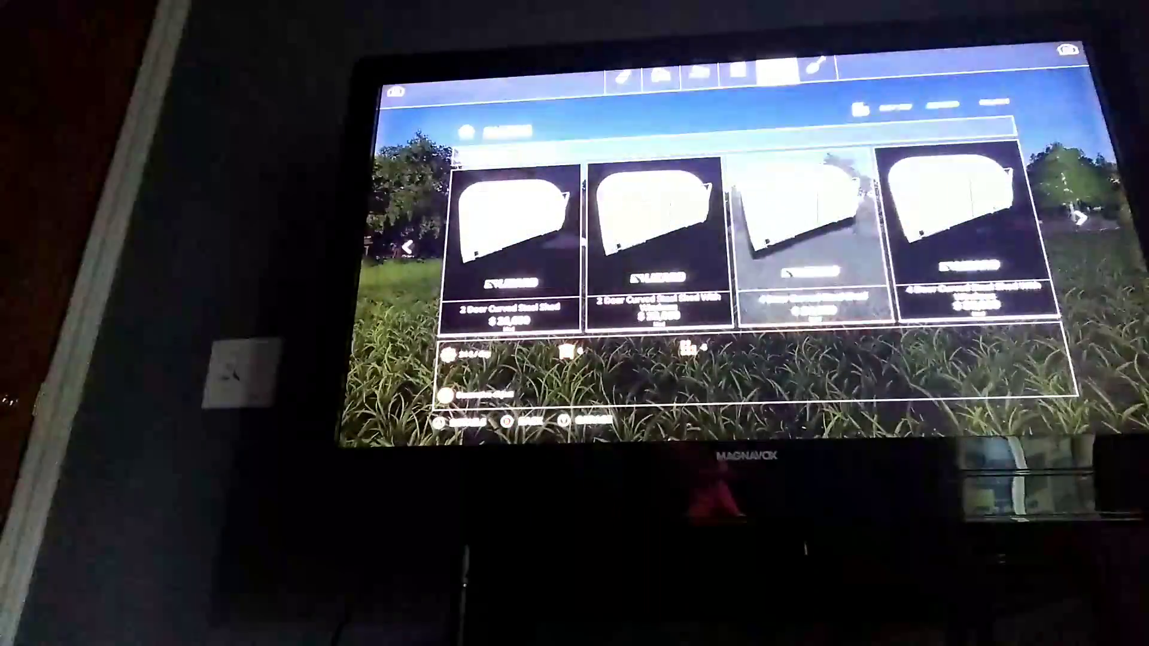
pyautogui.press('Left')
pyautogui.press('Left')
pyautogui.press('Right')
pyautogui.press('Right')
pyautogui.press('Right')
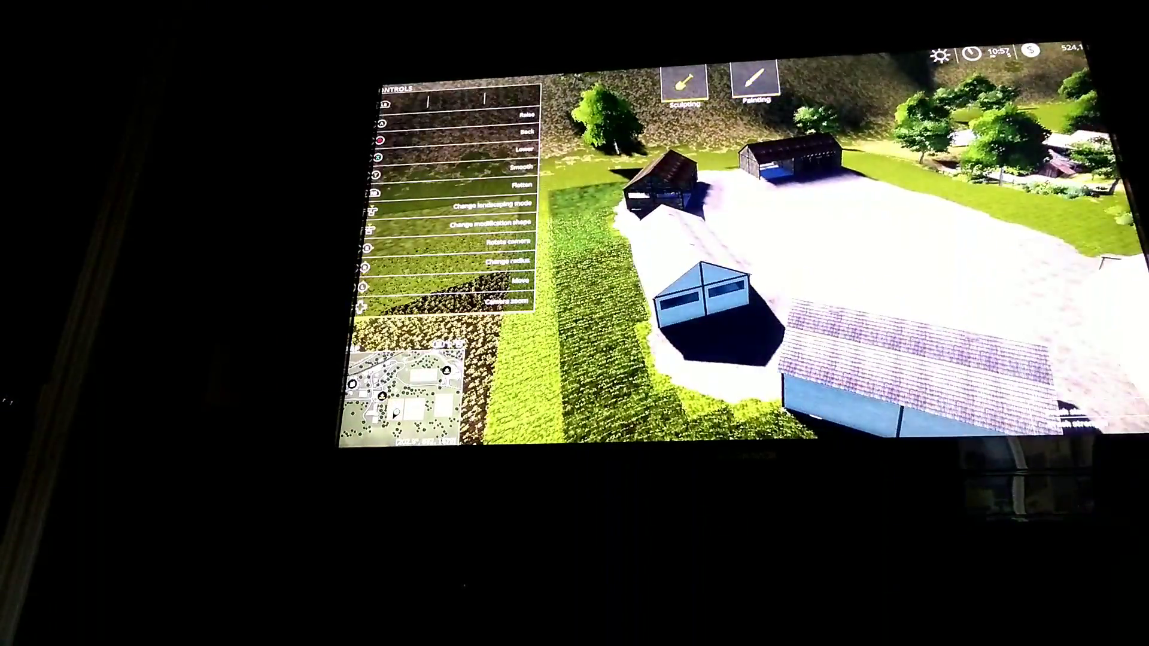
# Step: Paint a grass circle in the middle of the gravel yard, then exit to the shop
pyautogui.press('w')
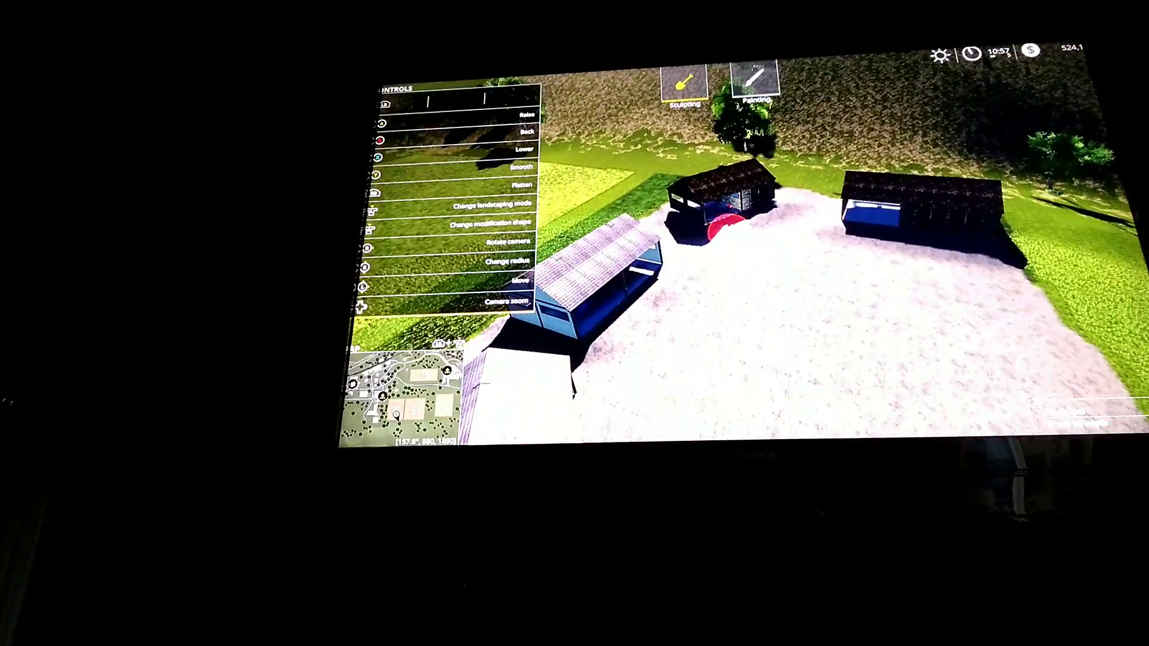
pyautogui.press('d')
pyautogui.press('w')
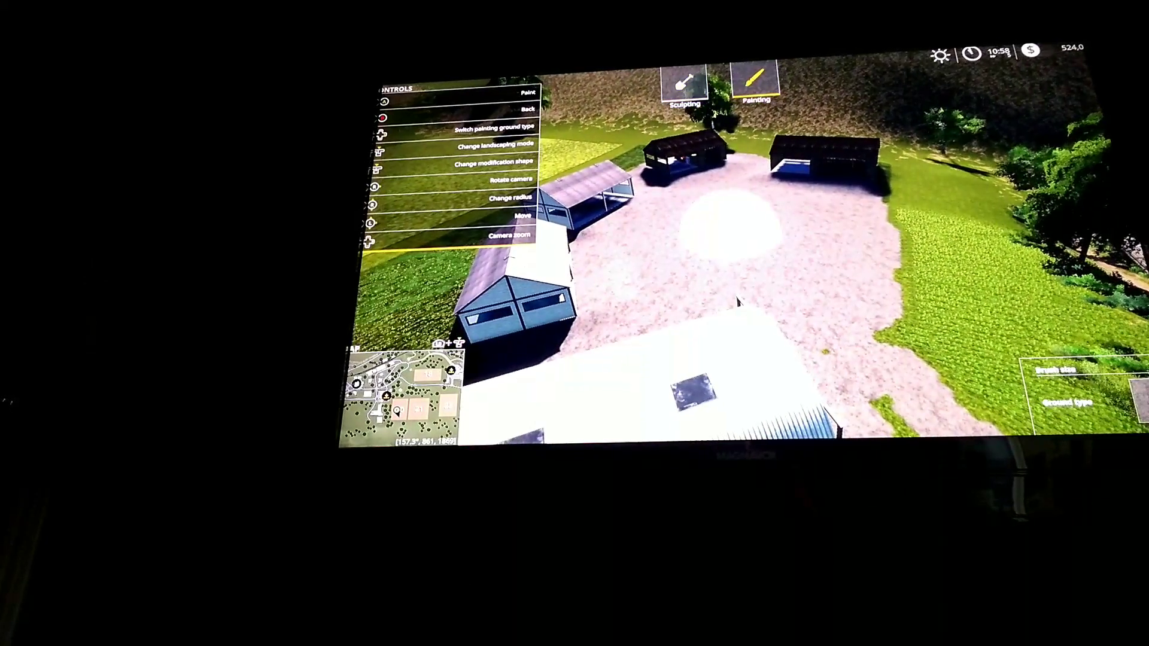
pyautogui.press('w')
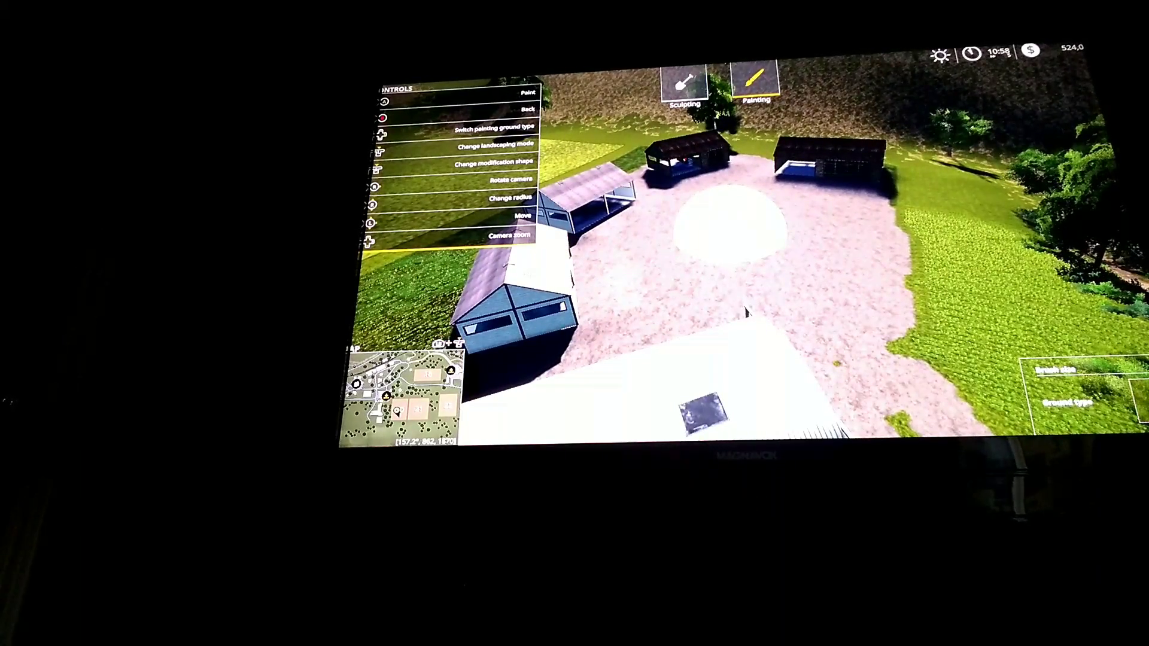
pyautogui.moveTo(745, 310); pyautogui.dragTo(685, 330)
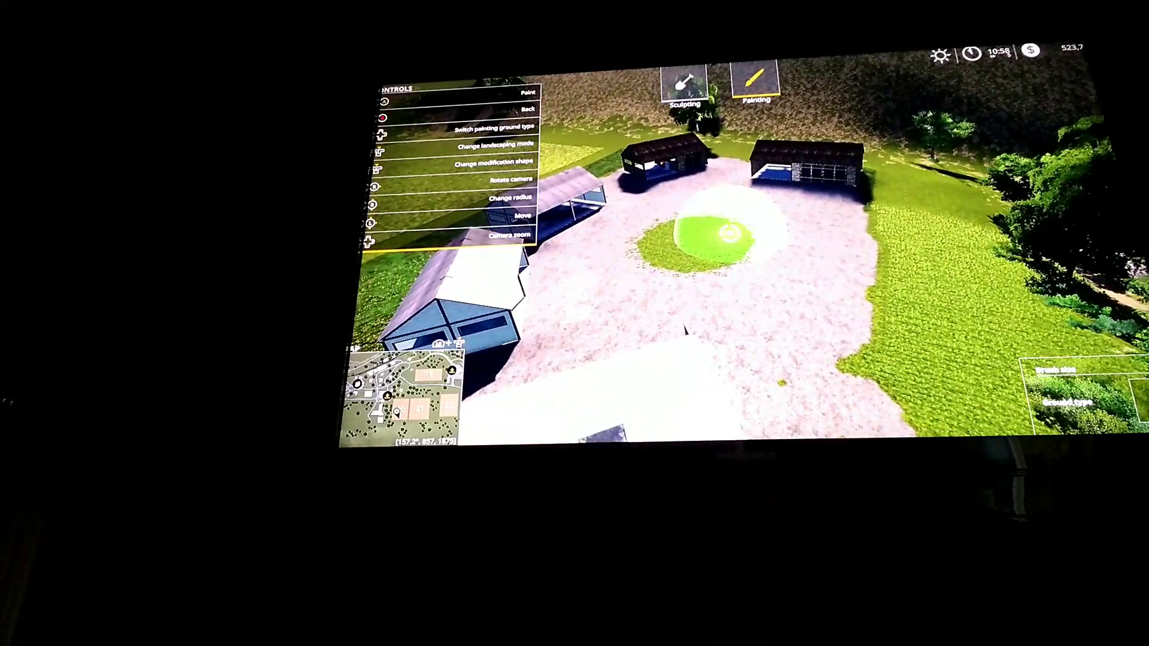
pyautogui.press('Escape')
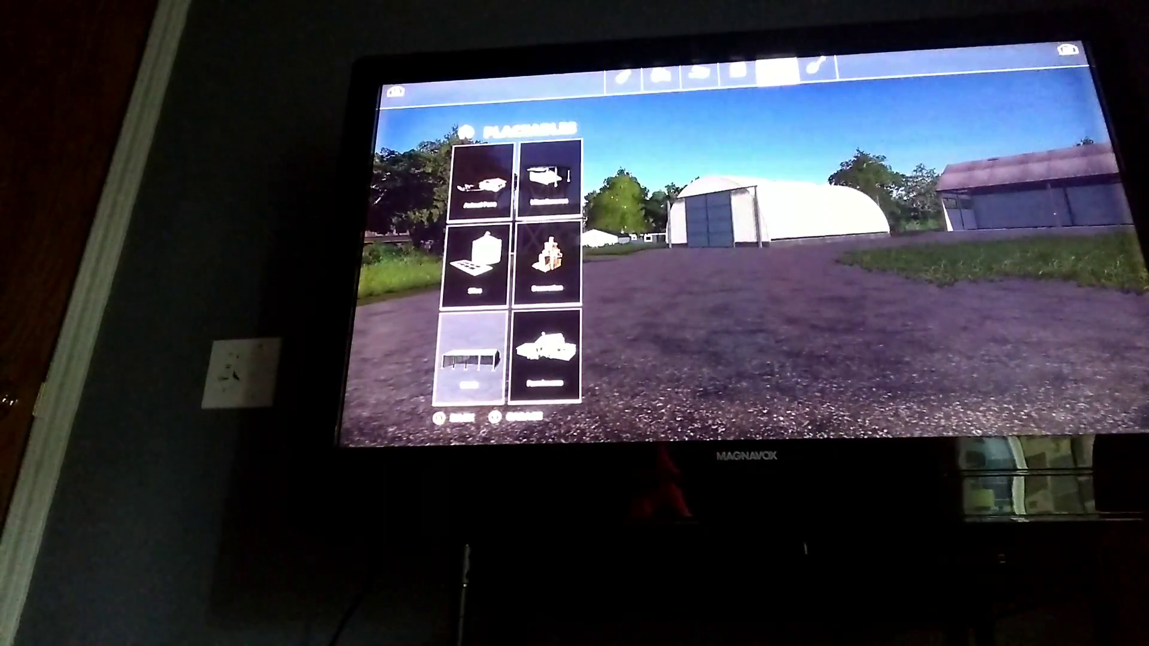
# Step: Buy a tree from the Decoration items and place it on the grass island
pyautogui.press('Up')
pyautogui.press('Right')
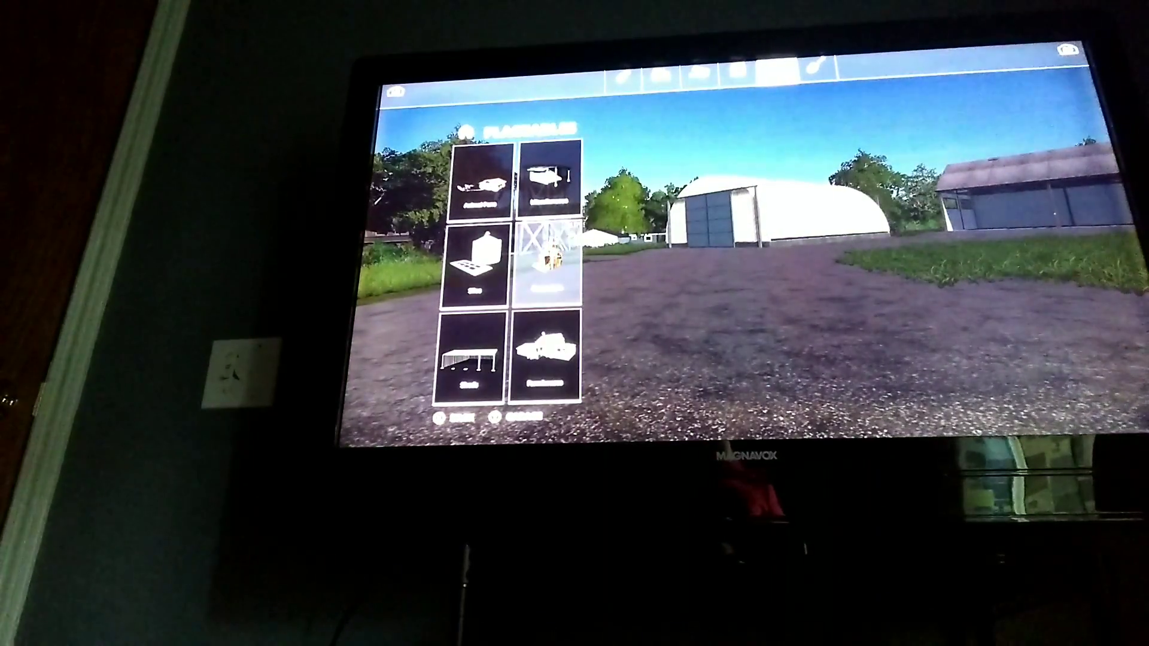
pyautogui.press('Return')
pyautogui.press('Right')
pyautogui.press('Right')
pyautogui.press('Right')
pyautogui.press('Right')
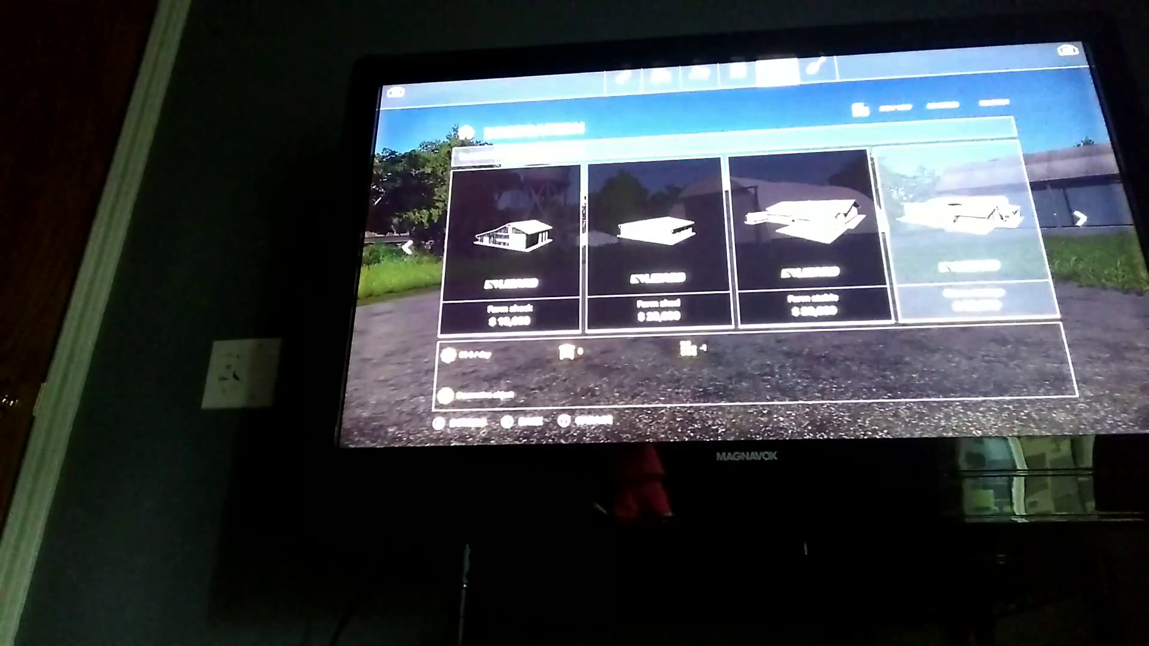
pyautogui.press('Right')
pyautogui.press('Right')
pyautogui.press('Right')
pyautogui.press('Right')
pyautogui.press('Right')
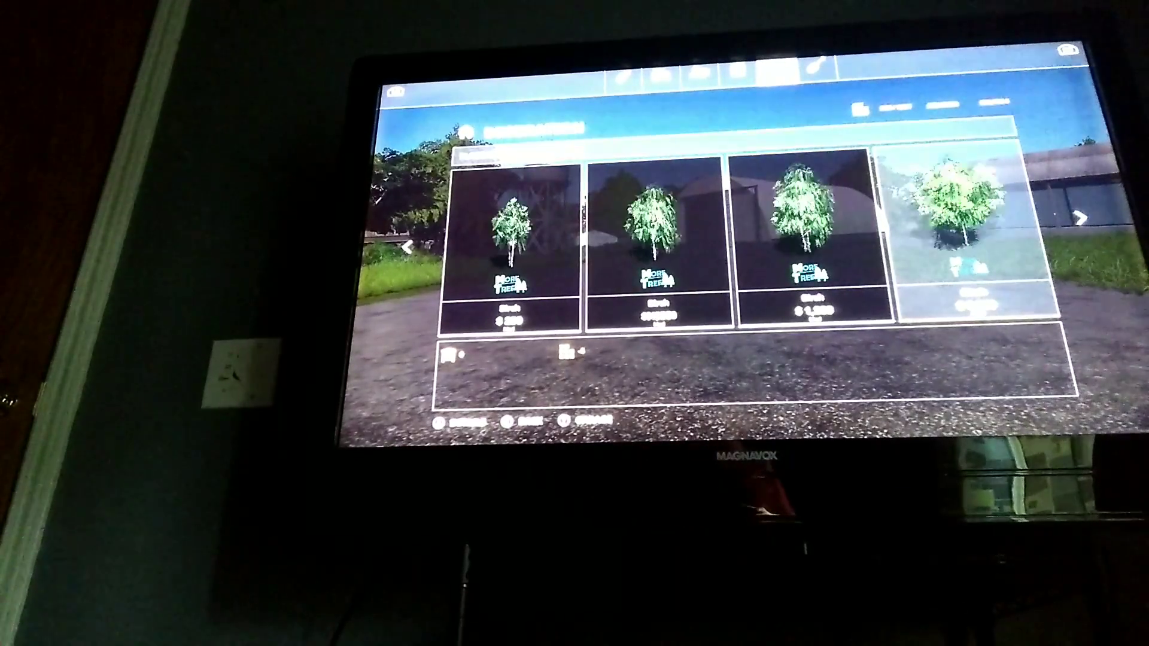
pyautogui.press('Return')
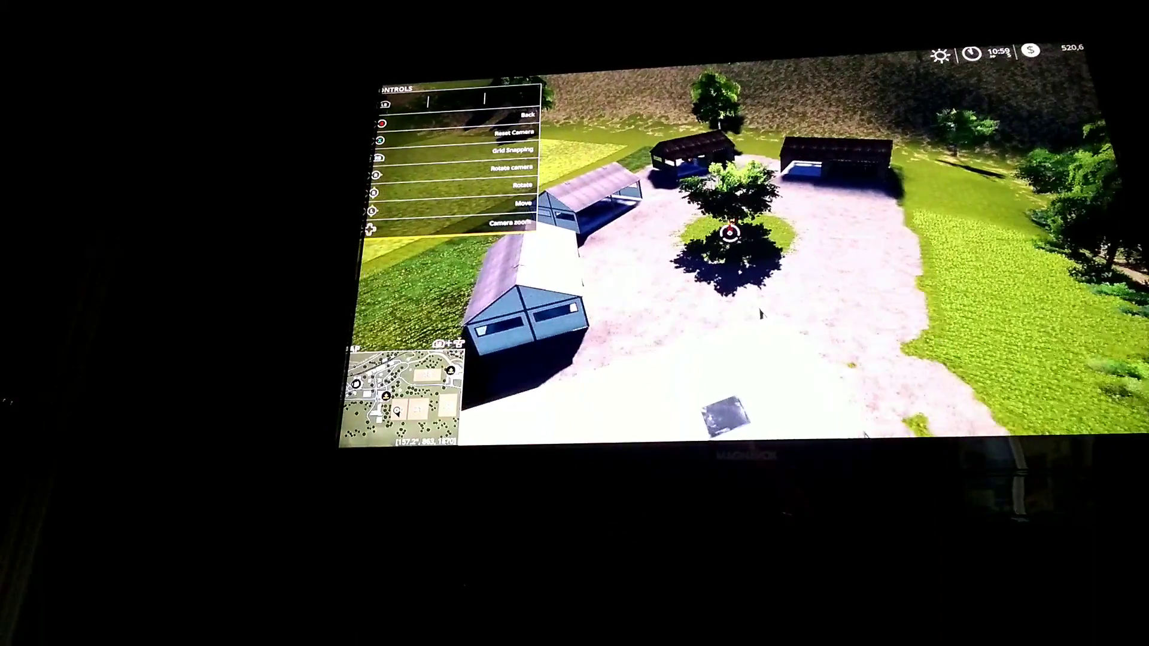
# Step: Return from the decoration list and restart Landscaping
pyautogui.press('Escape')
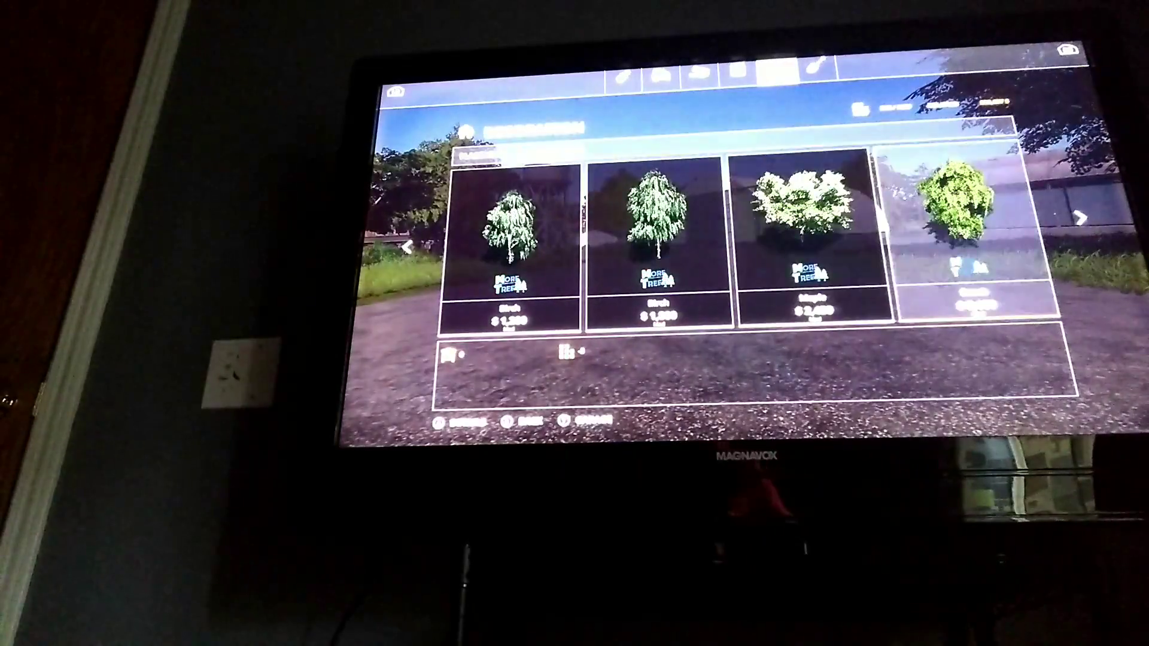
pyautogui.press('pagedown')
pyautogui.press('Return')
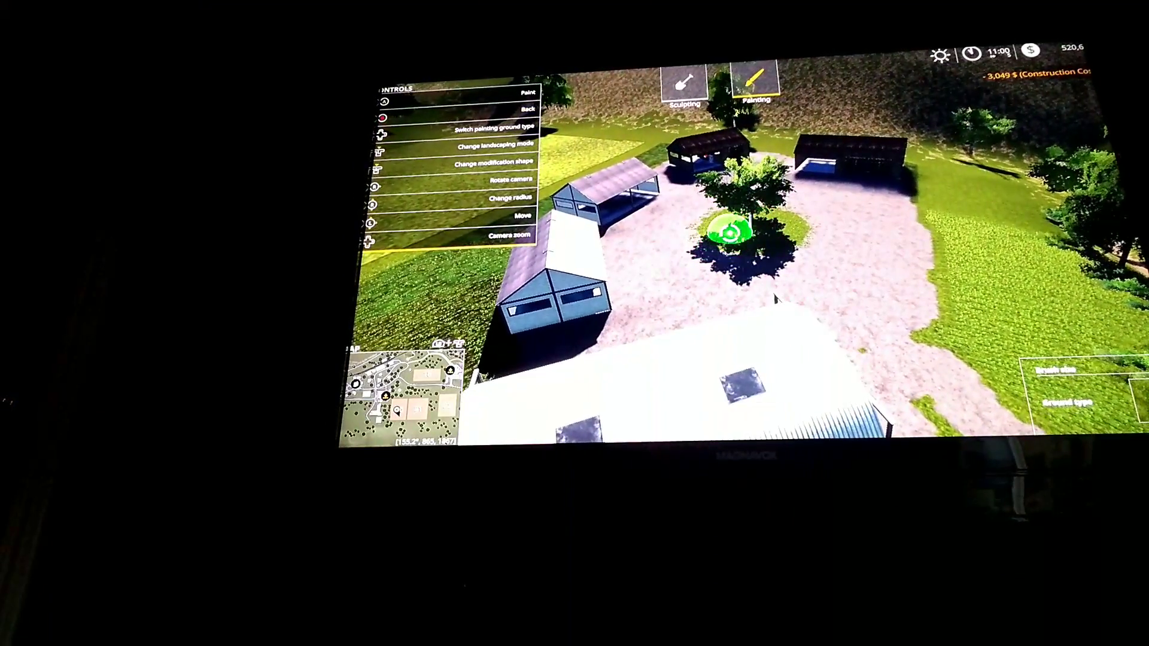
# Step: Move the landscaping camera forward over the tree's grass island
pyautogui.press('w')
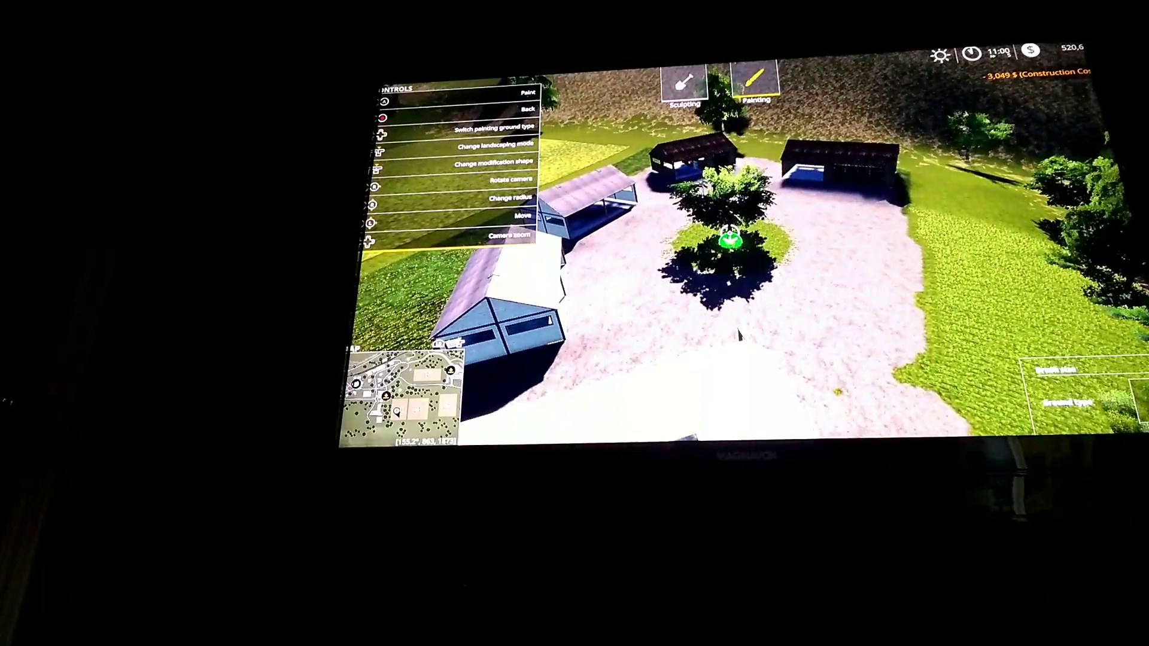